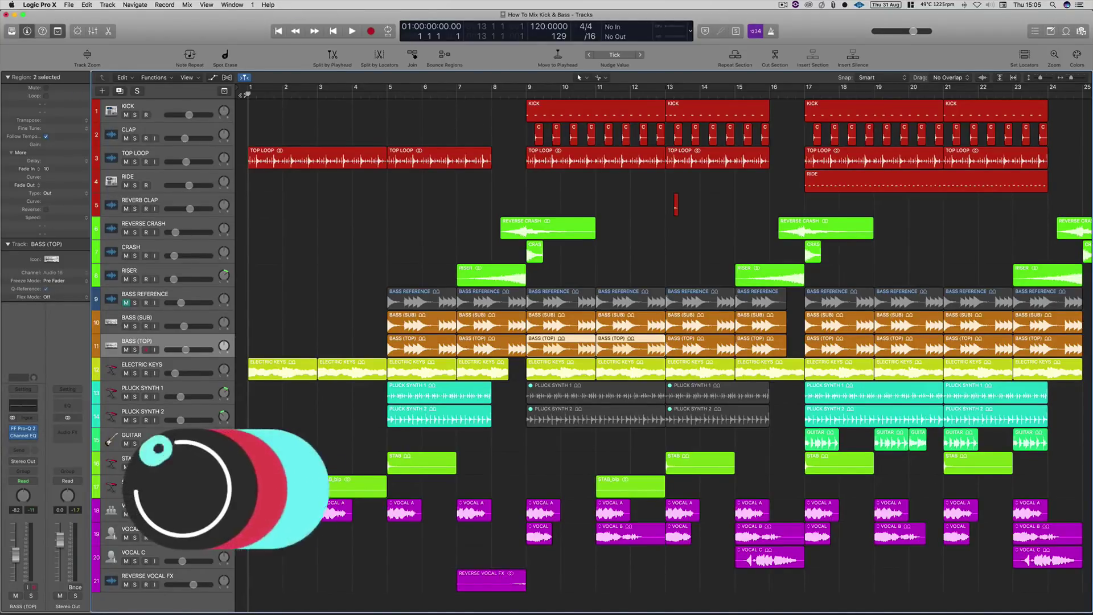
Play the arrangement from the start and stop around bar 26.
key(space)
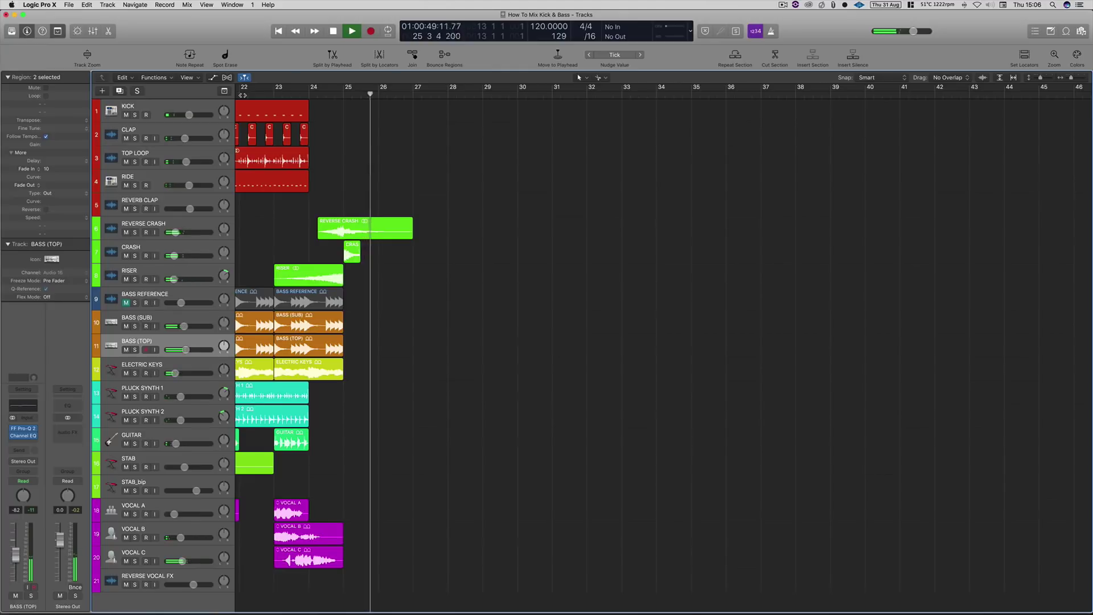
key(space)
Return the playhead to bar 1, select the bass regions, then select the KICK track.
scroll(478, 234, left, 20)
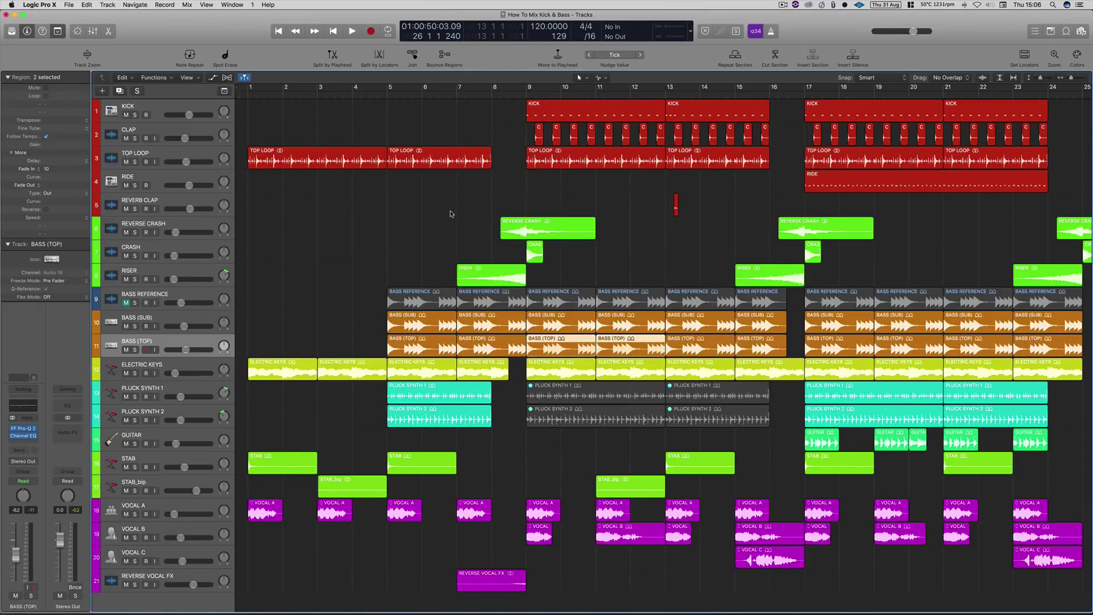
click(248, 92)
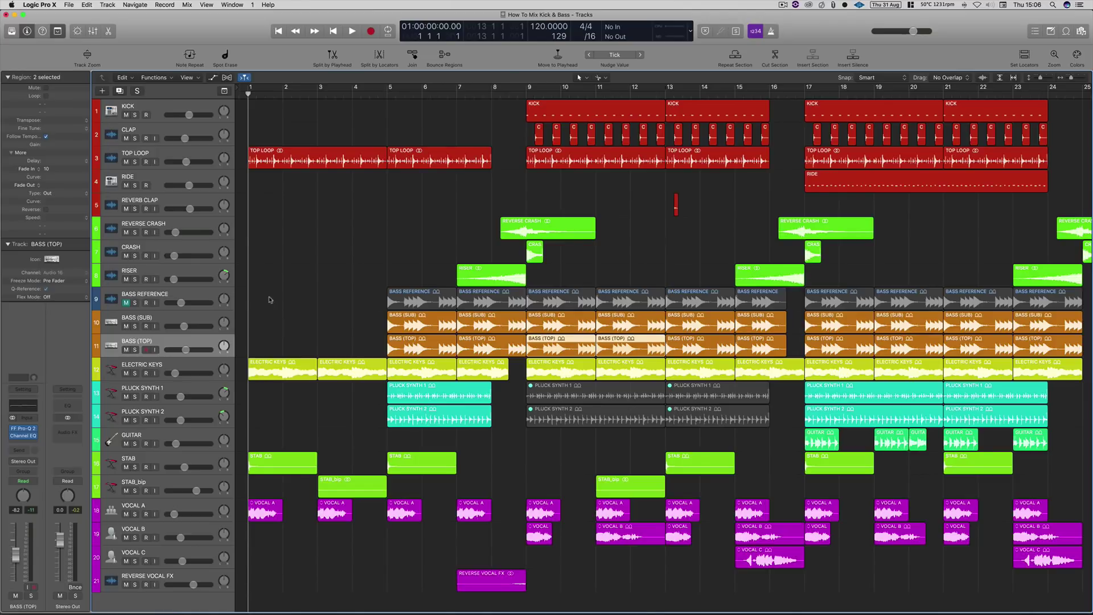
click(180, 300)
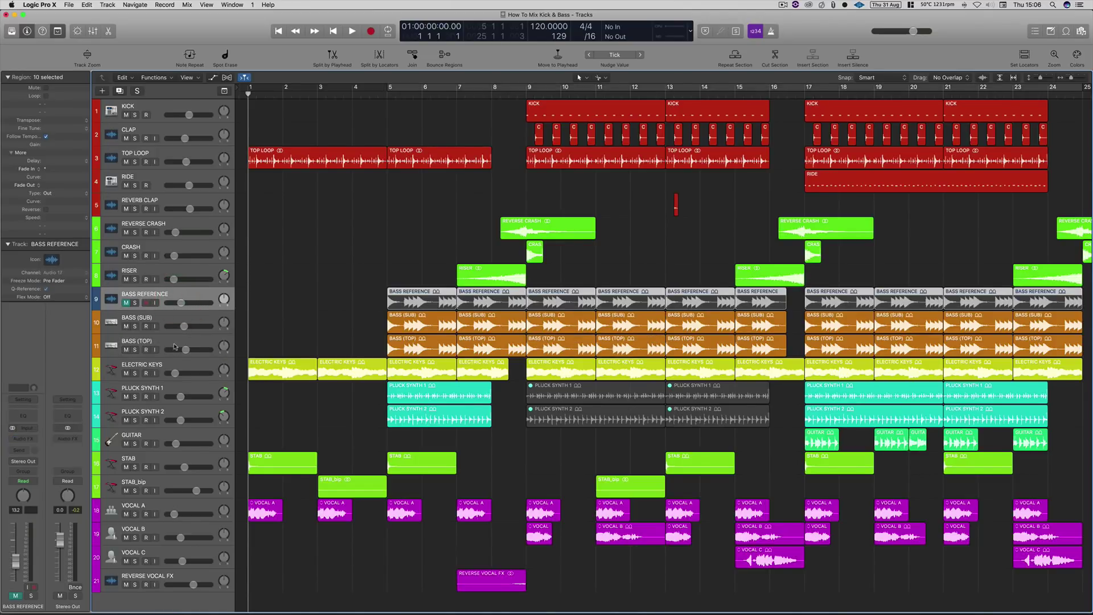
shift+click(171, 345)
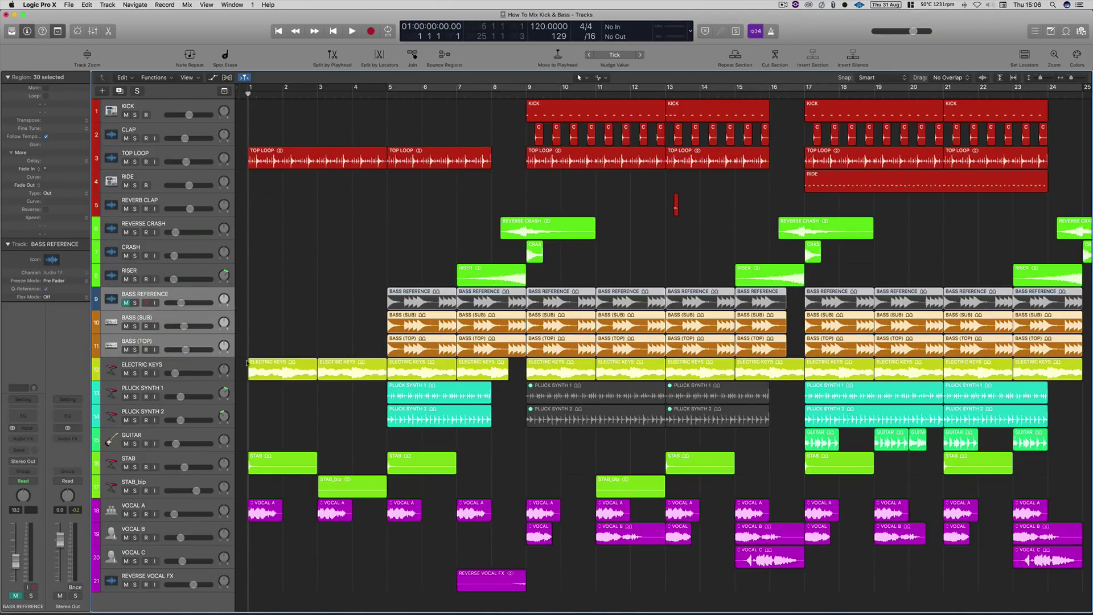
click(159, 107)
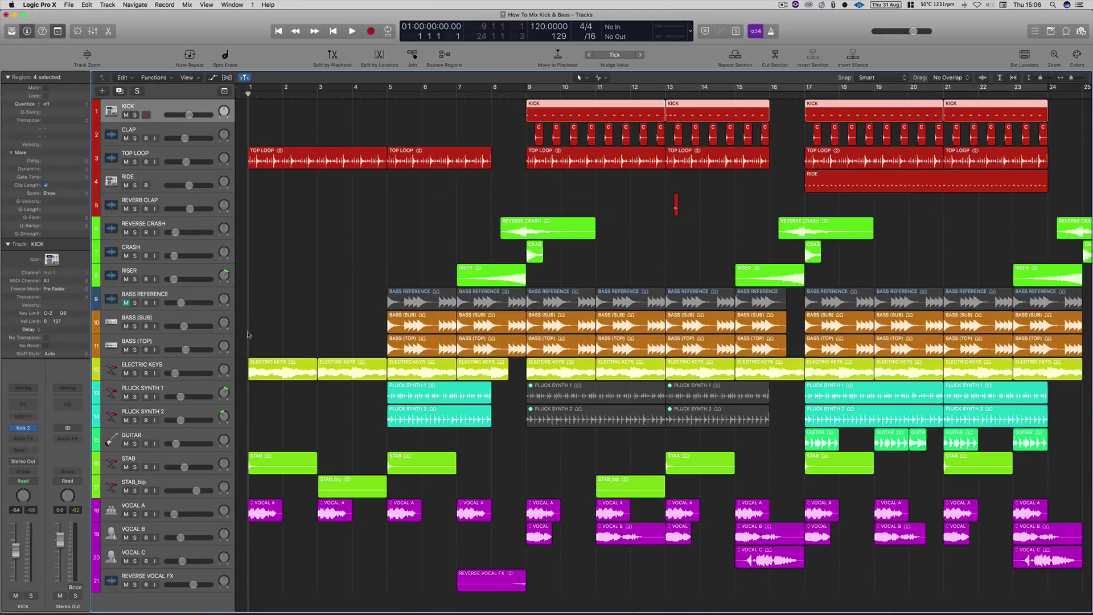
Open KICK's Kick 2 instrument, inspect its pitch and AMP envelopes, then close it.
click(23, 428)
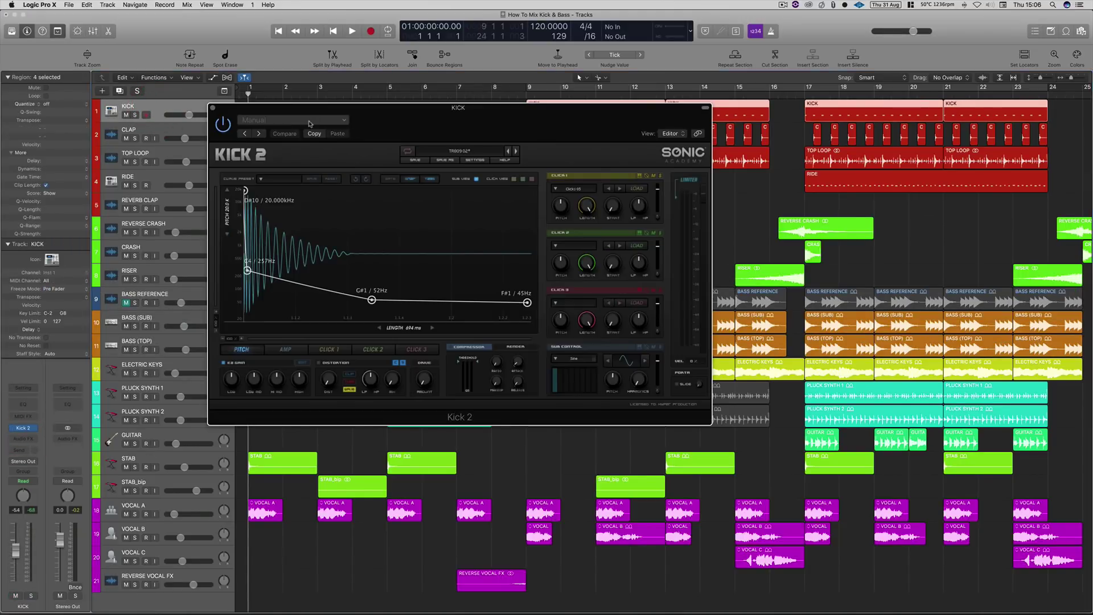
drag(427, 133, 444, 126)
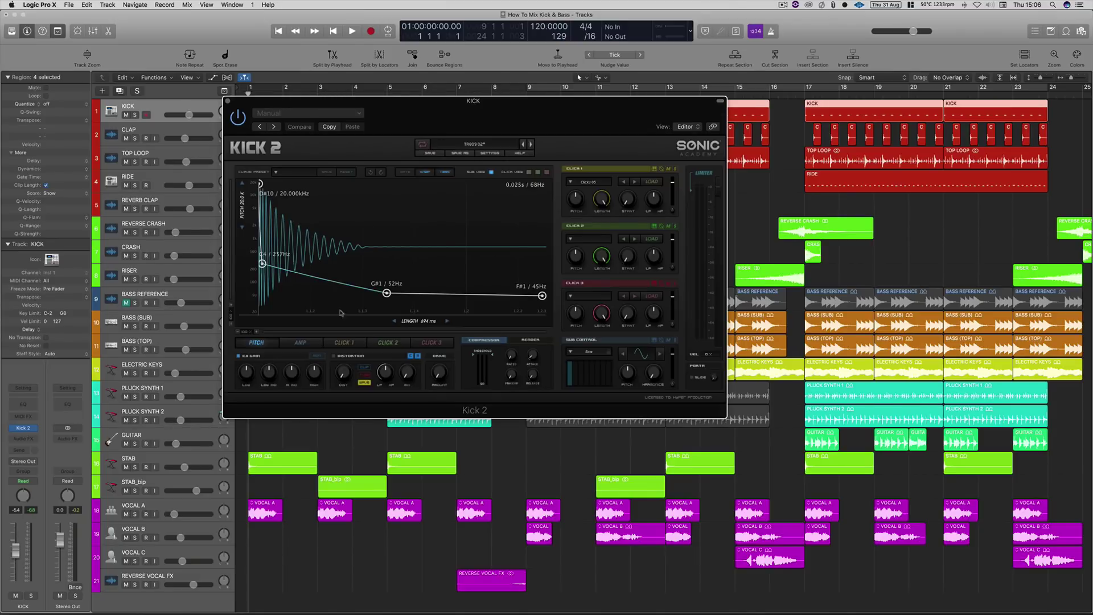
click(300, 342)
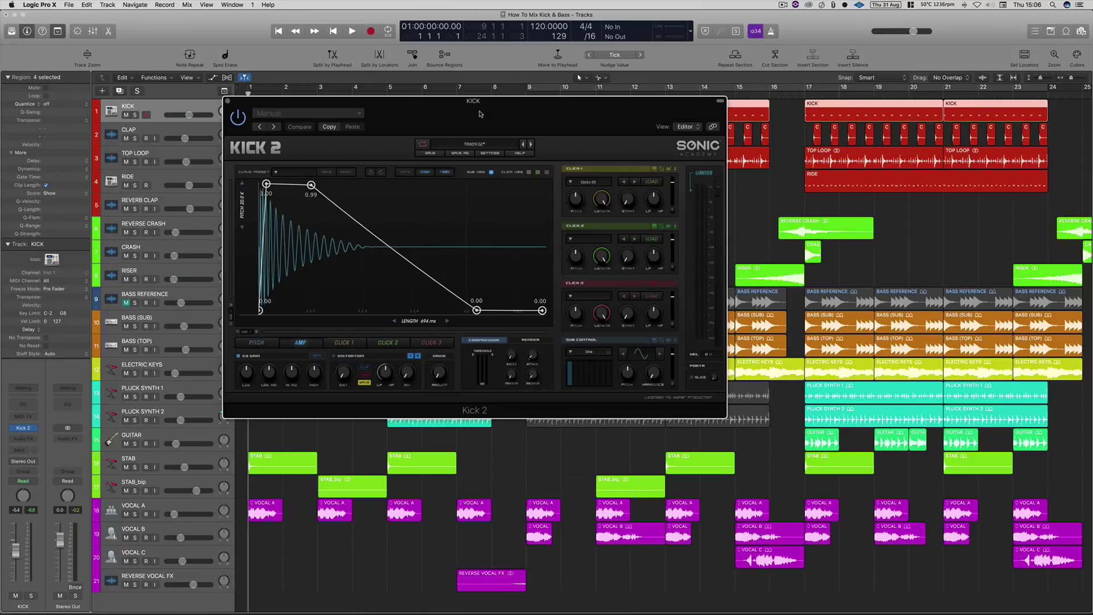
drag(473, 114, 490, 114)
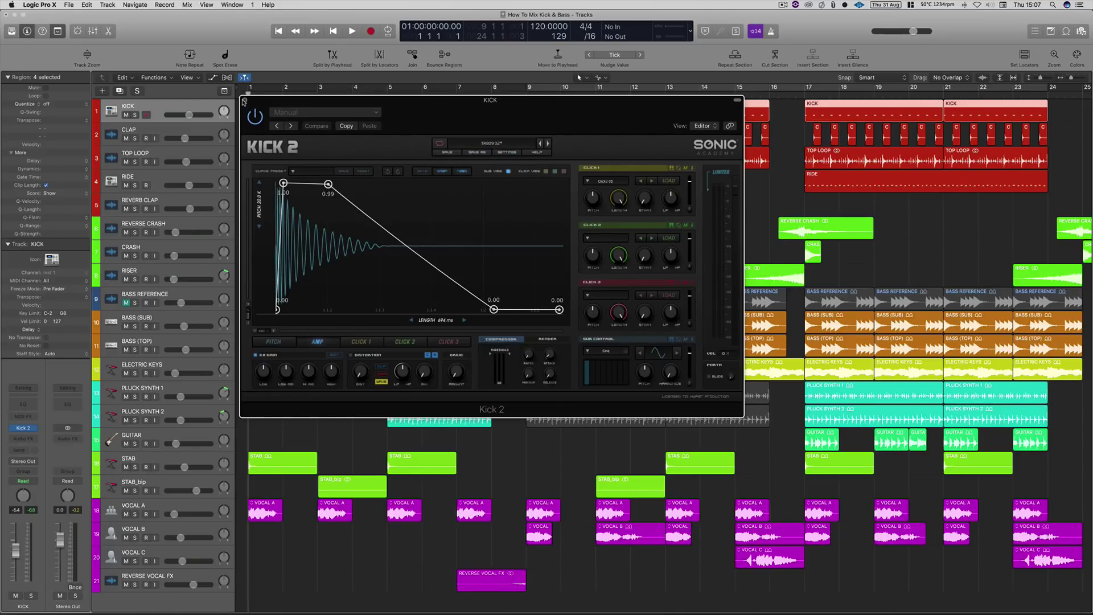
click(243, 101)
Solo the KICK track, audition it from bar 9, then clear the solo.
click(478, 183)
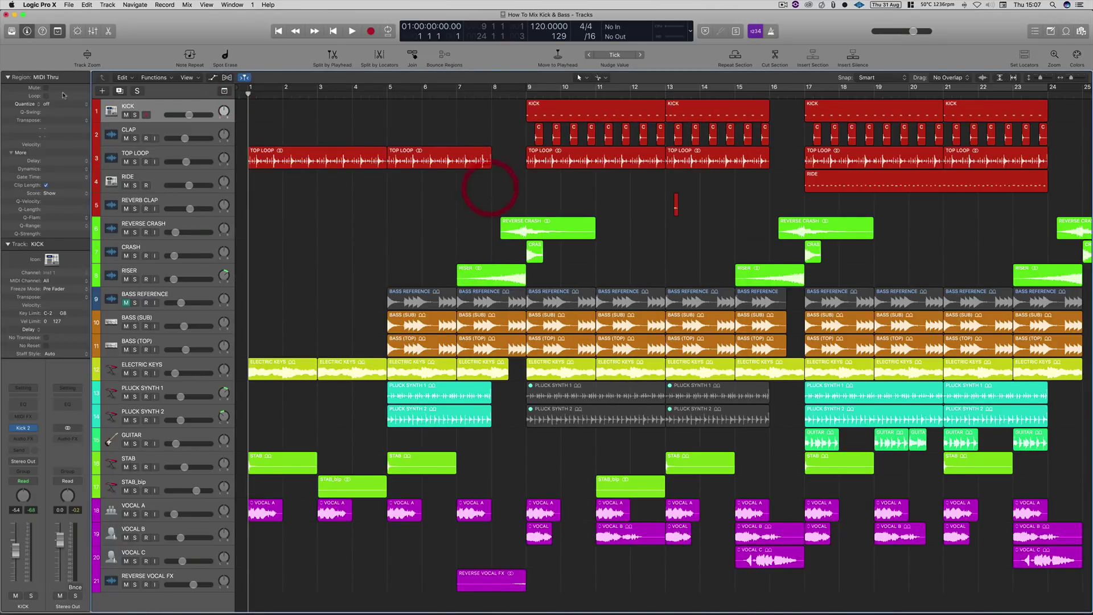
click(134, 115)
click(515, 94)
key(space)
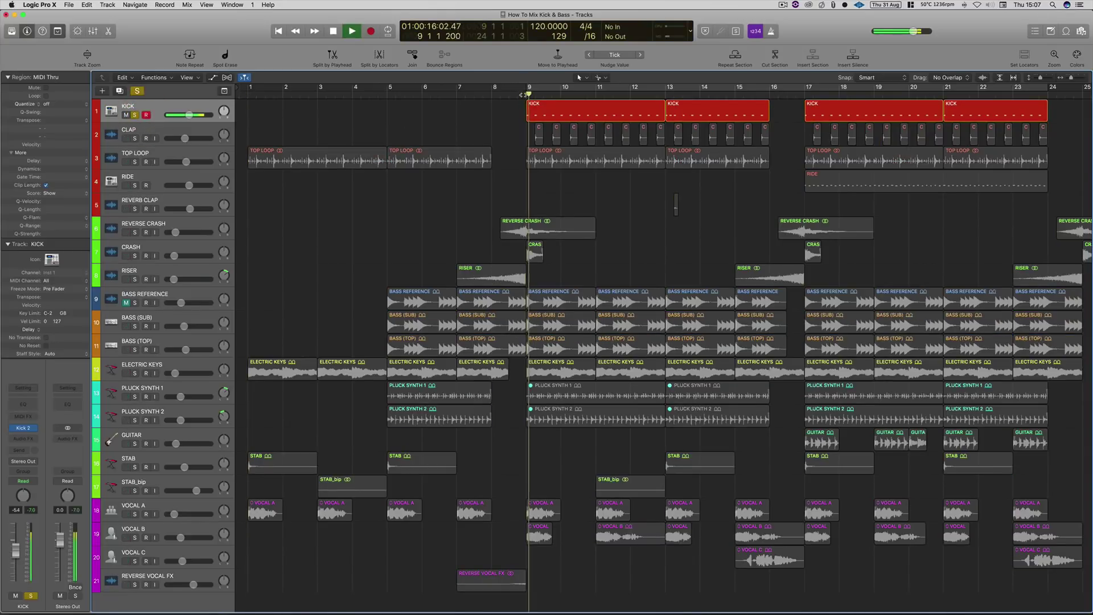
key(space)
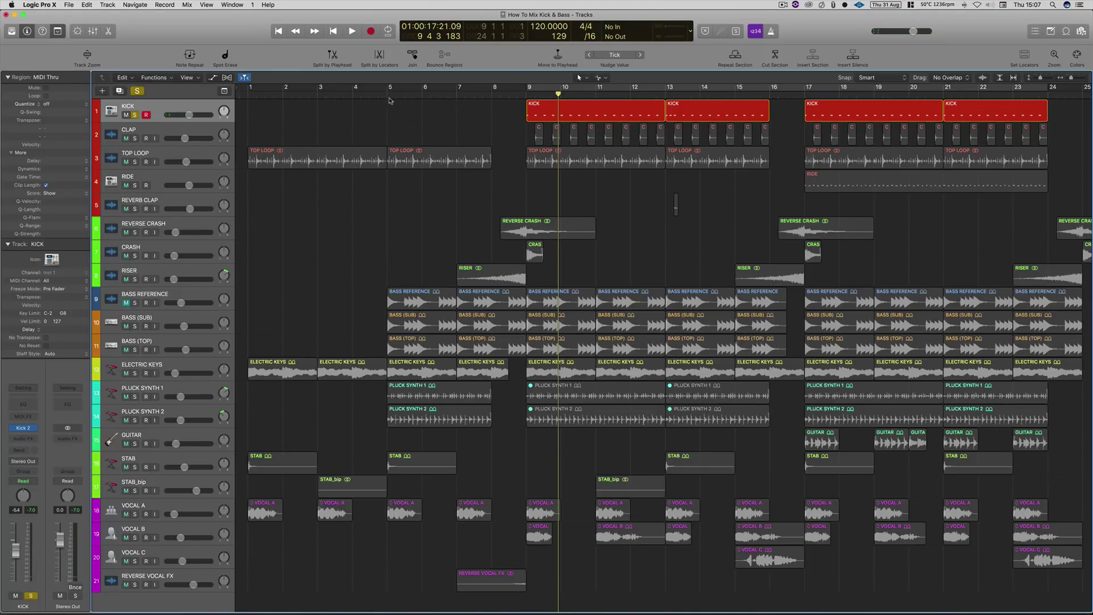
click(137, 91)
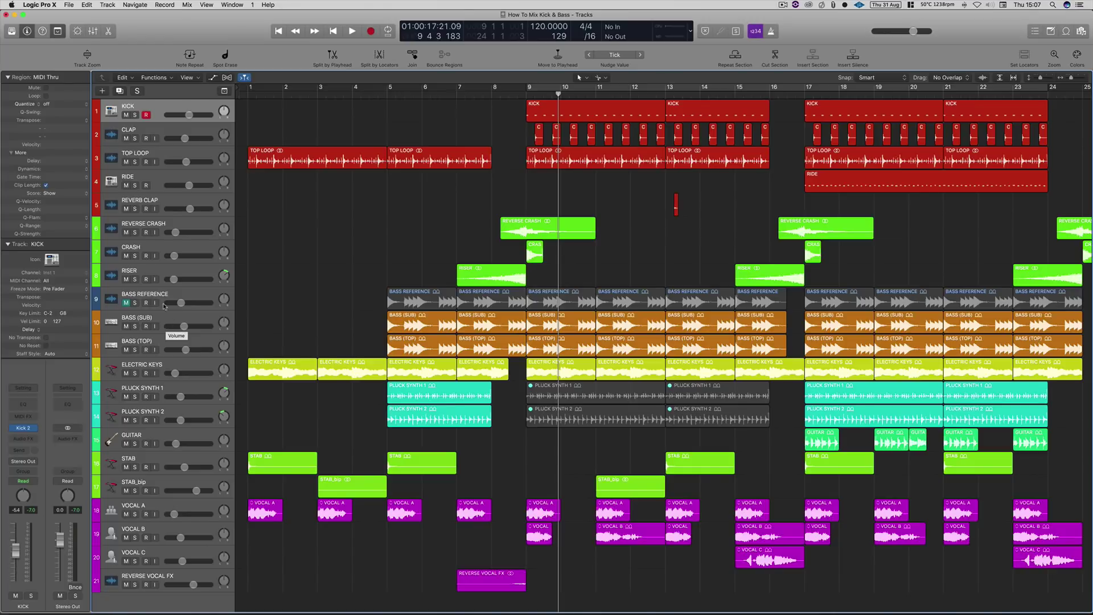
click(176, 297)
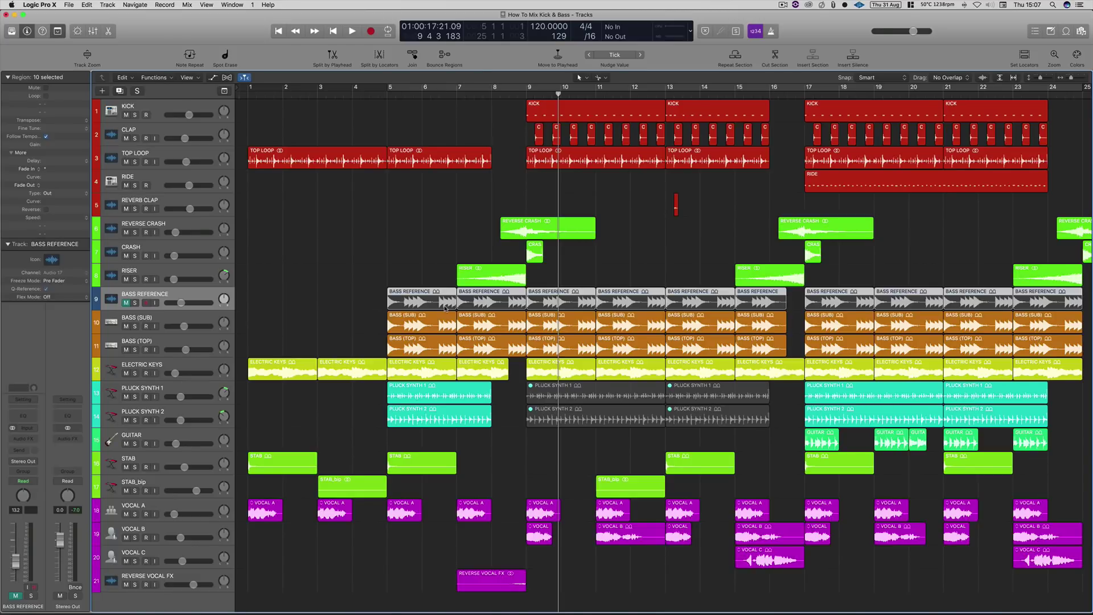
Set a bars 5–9 cycle and delete the original BASS (SUB) and BASS (TOP) tracks and regions.
click(592, 158)
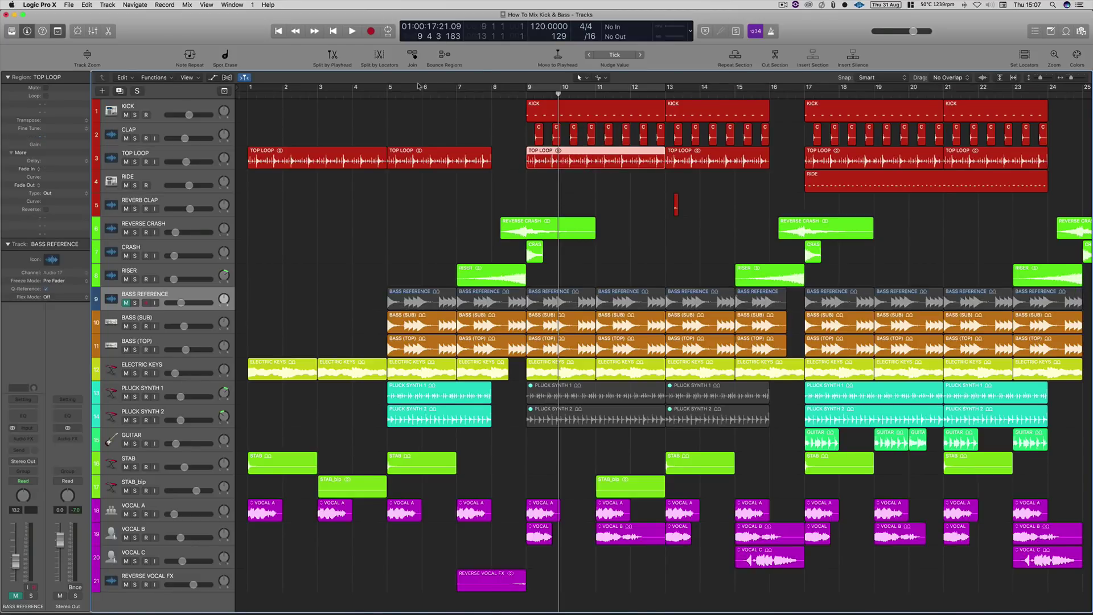
drag(387, 90, 527, 88)
click(165, 321)
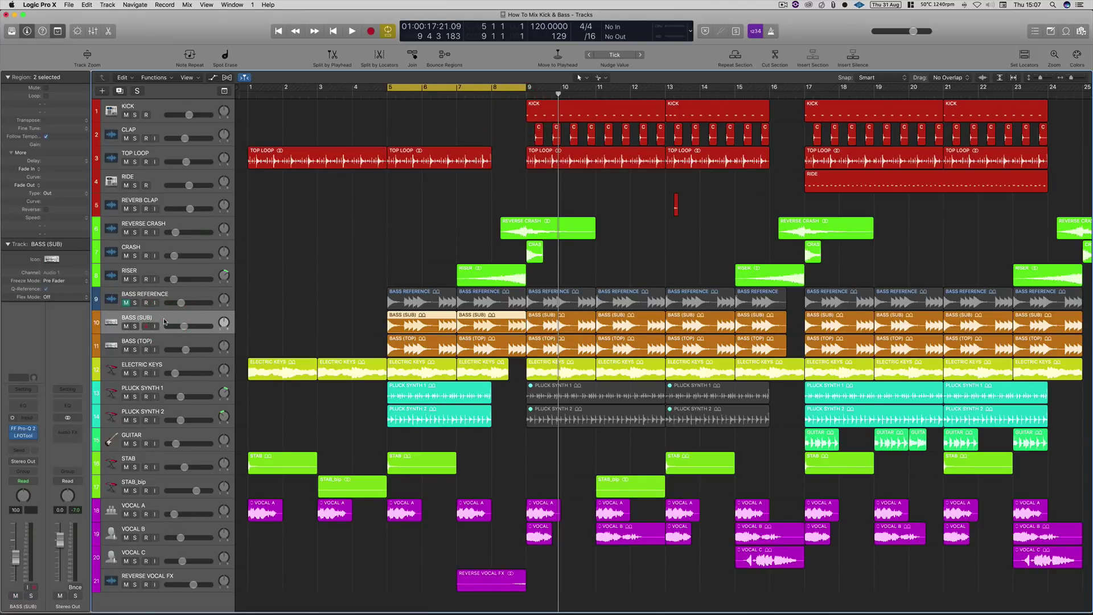
key(Delete)
key(super+BackSpace)
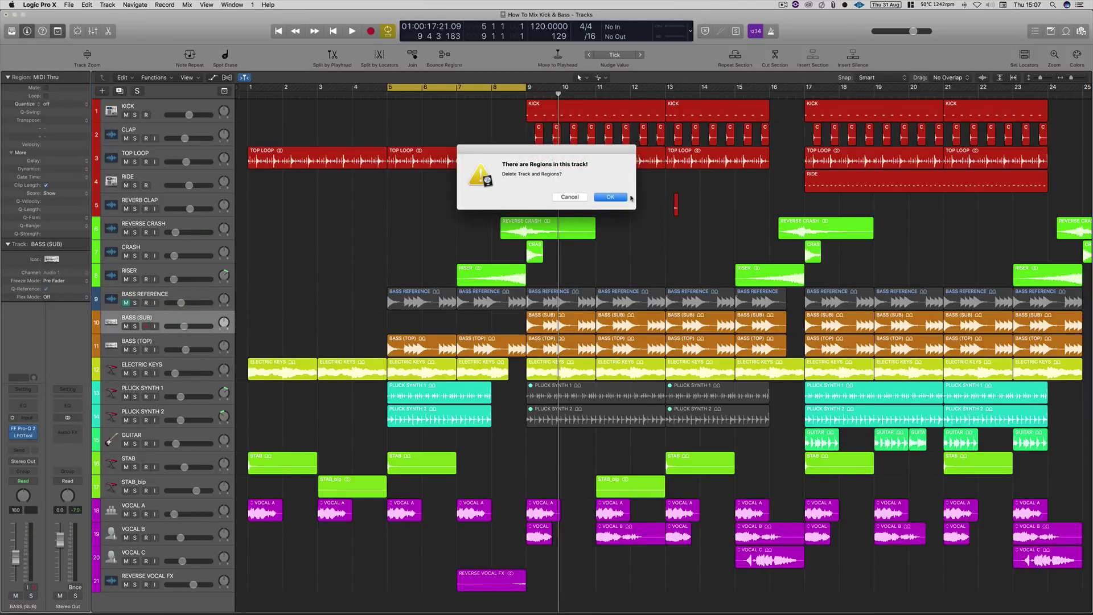
click(610, 197)
key(Delete)
key(super+BackSpace)
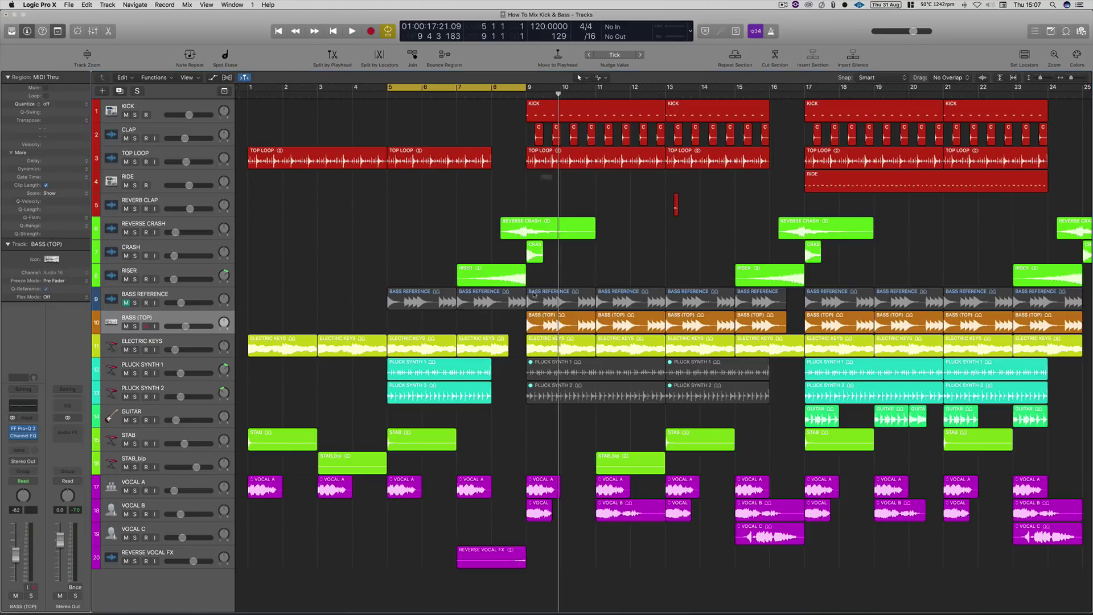
click(609, 199)
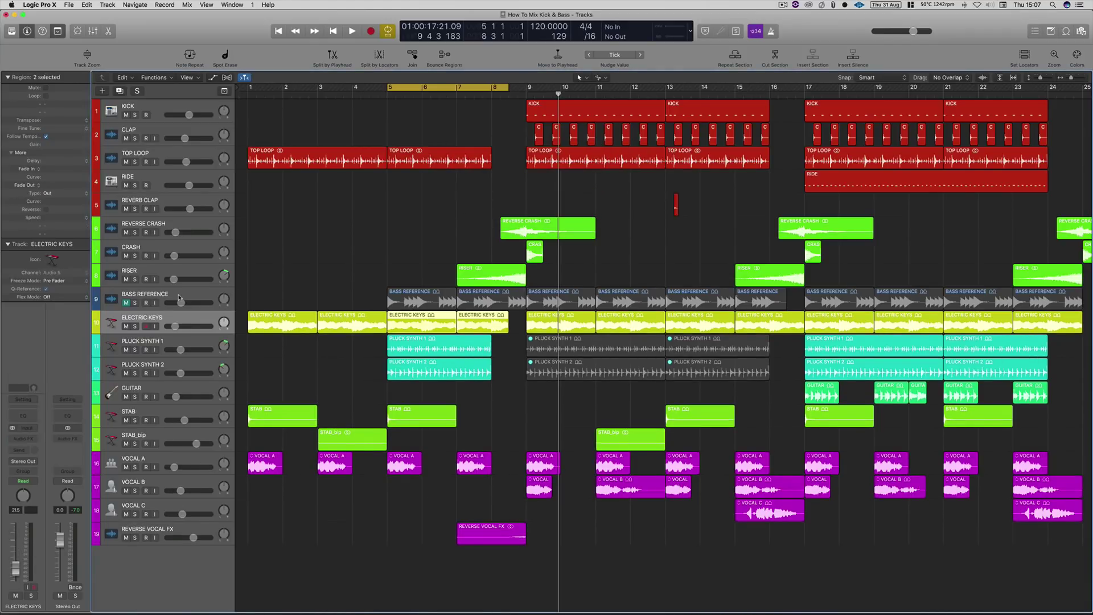
Add two empty copies of BASS REFERENCE and name them BASS SUB and BASS TOP.
click(178, 296)
click(120, 91)
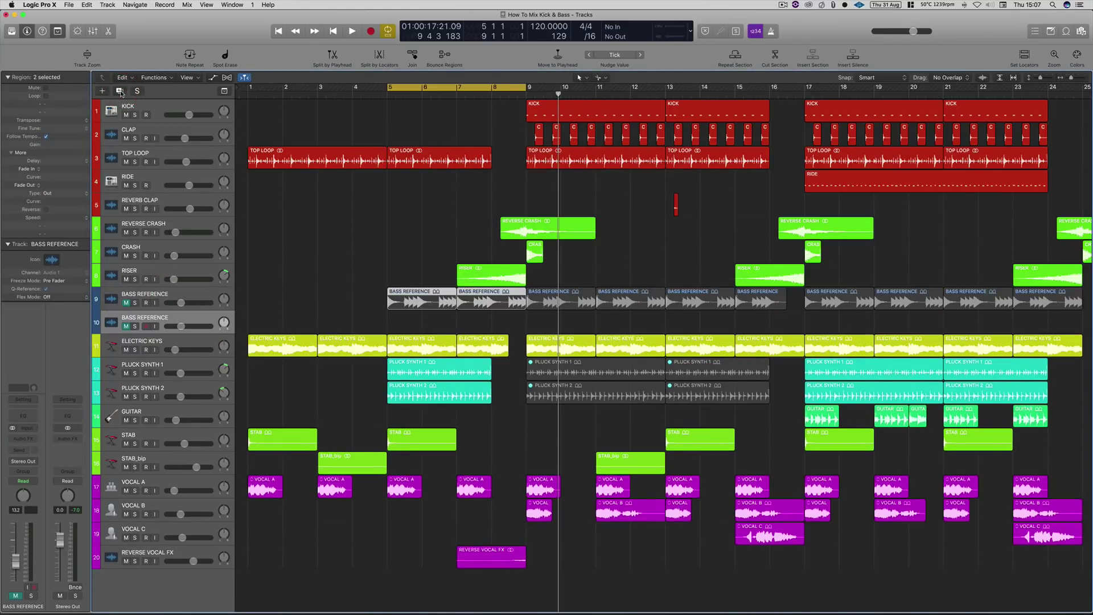
click(120, 91)
double_click(147, 319)
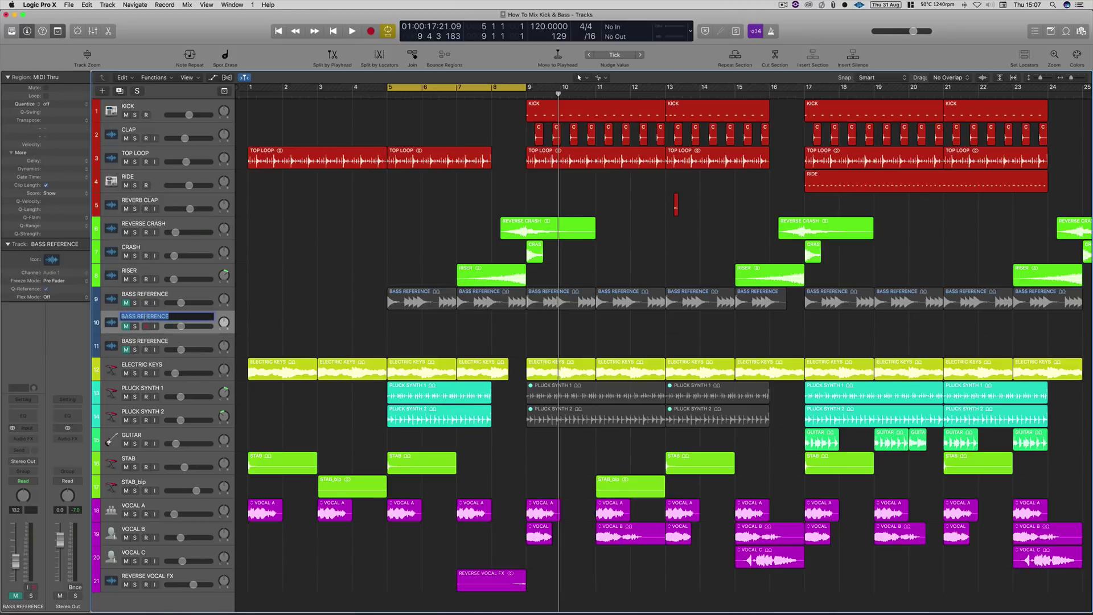
text(BASS SUB)
key(Return)
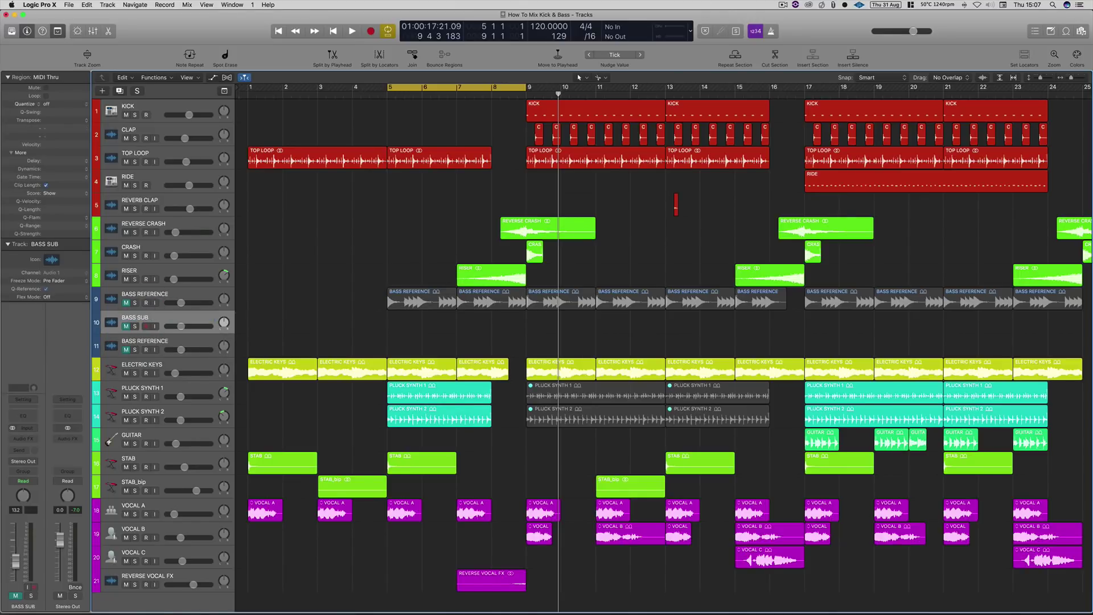
double_click(144, 341)
text(BASS TOP)
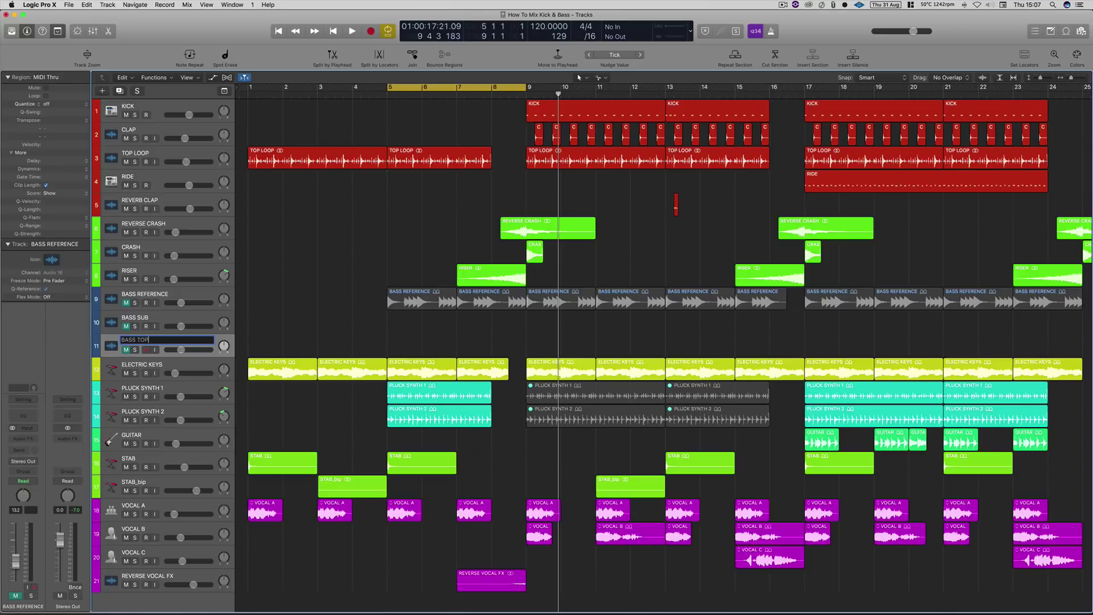
key(Return)
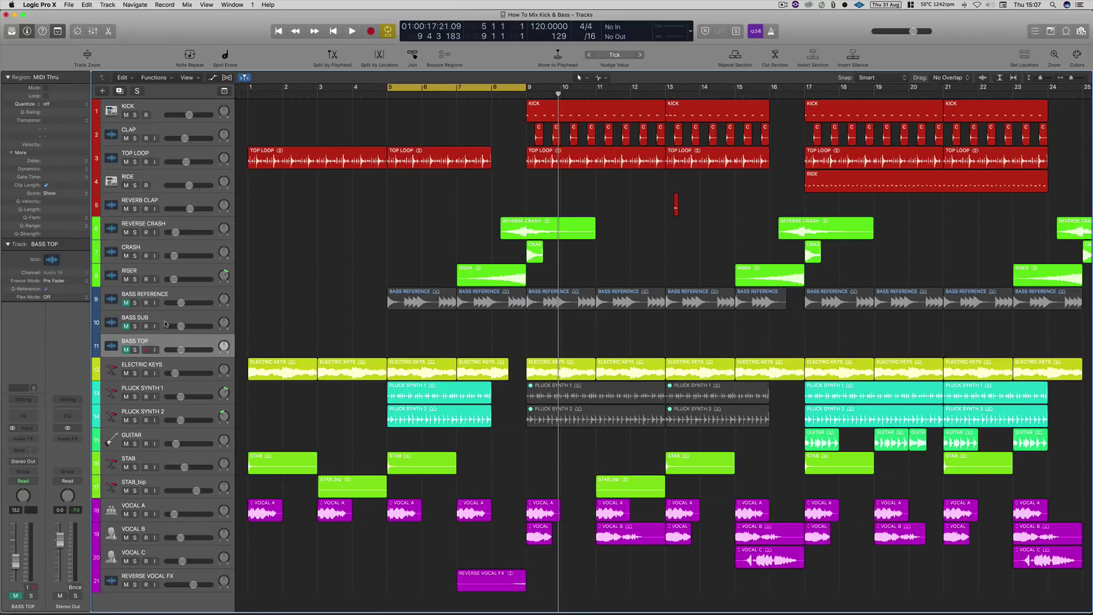
click(166, 321)
Copy all BASS REFERENCE regions onto the BASS SUB and BASS TOP tracks.
scroll(517, 322, right, 3)
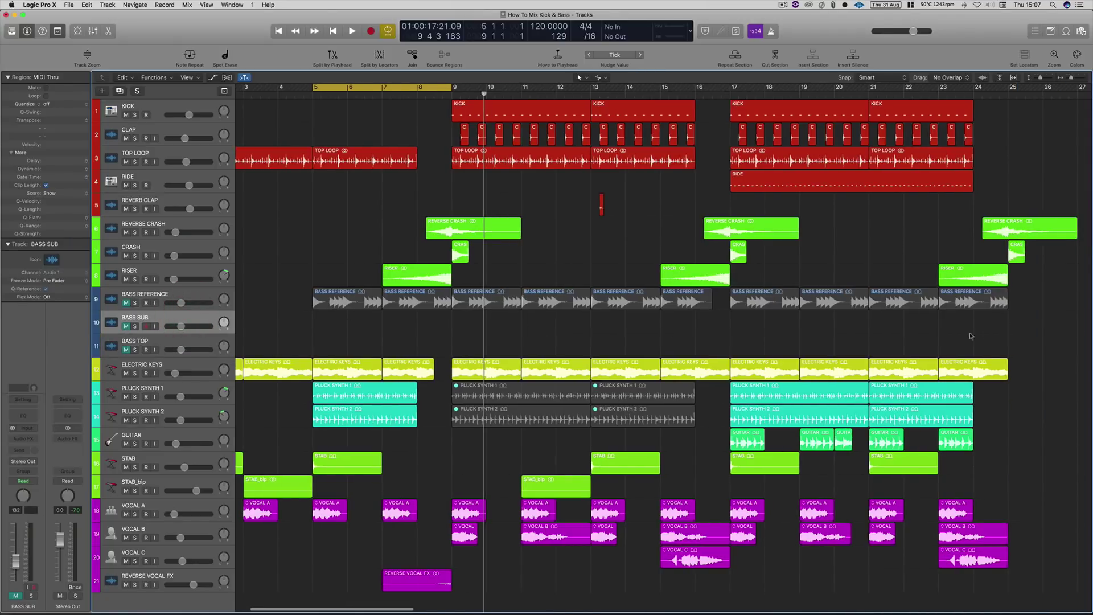
drag(1014, 330, 337, 350)
shift+click(341, 302)
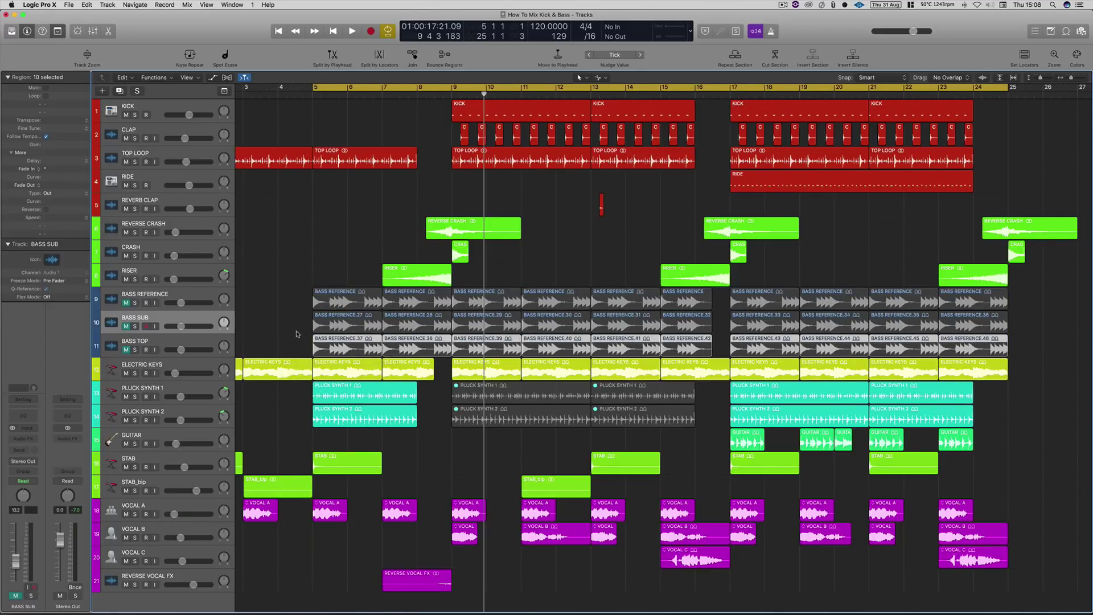
scroll(293, 334, left, 3)
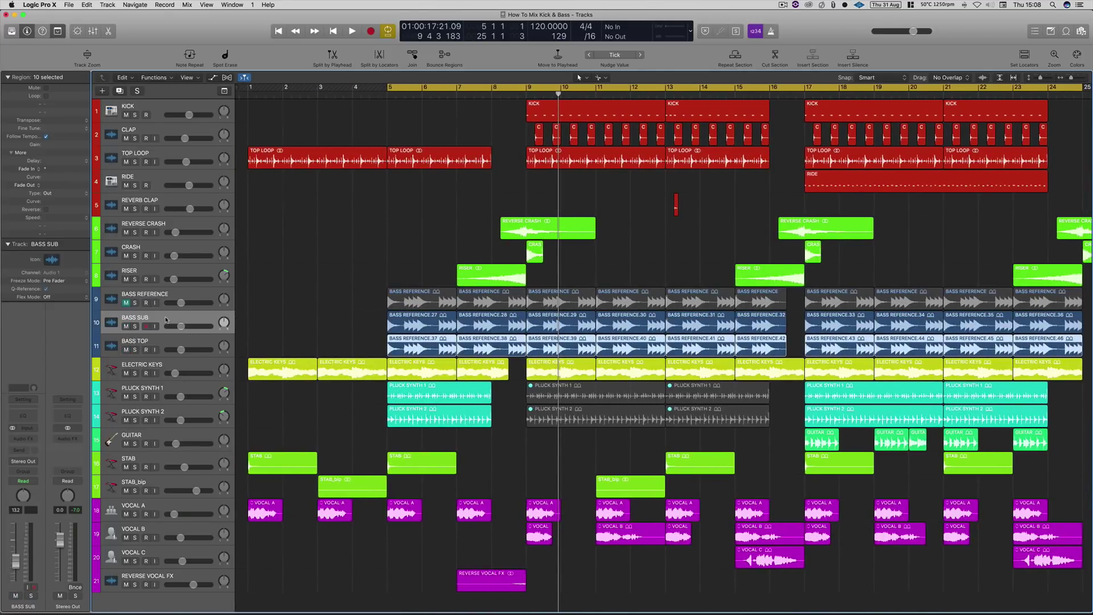
Insert a stereo FabFilter FF Pro-Q 2 on BASS SUB.
click(24, 439)
mouse_move(34, 595)
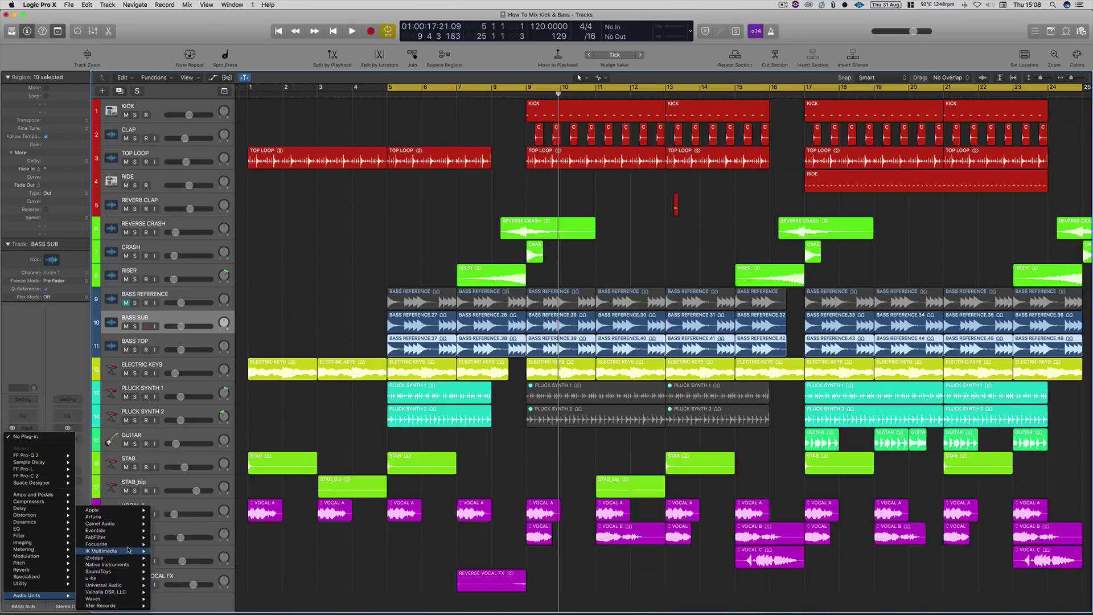
mouse_move(111, 536)
mouse_move(209, 566)
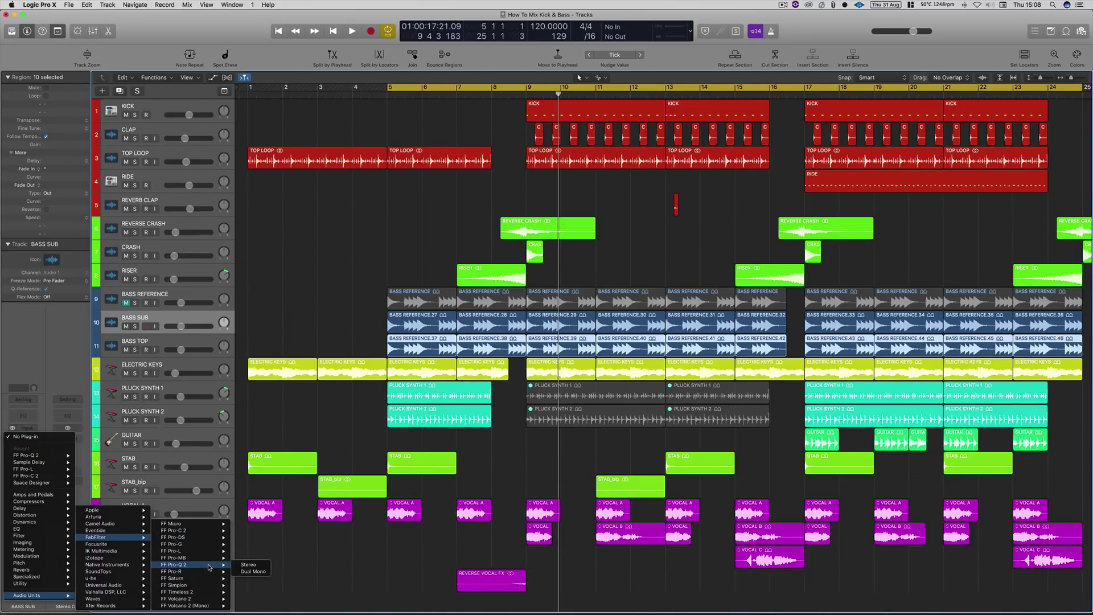
click(247, 565)
Add a high cut band in BASS SUB's Pro-Q 2 at 80 Hz, 24 dB/oct, Q 1.000.
drag(281, 38, 501, 70)
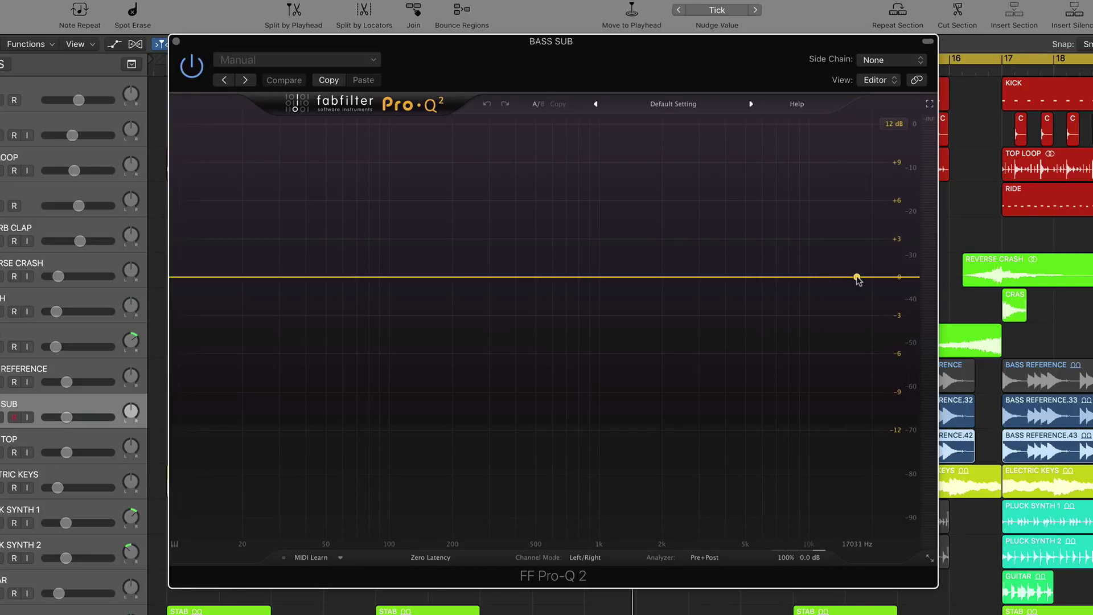
click(857, 278)
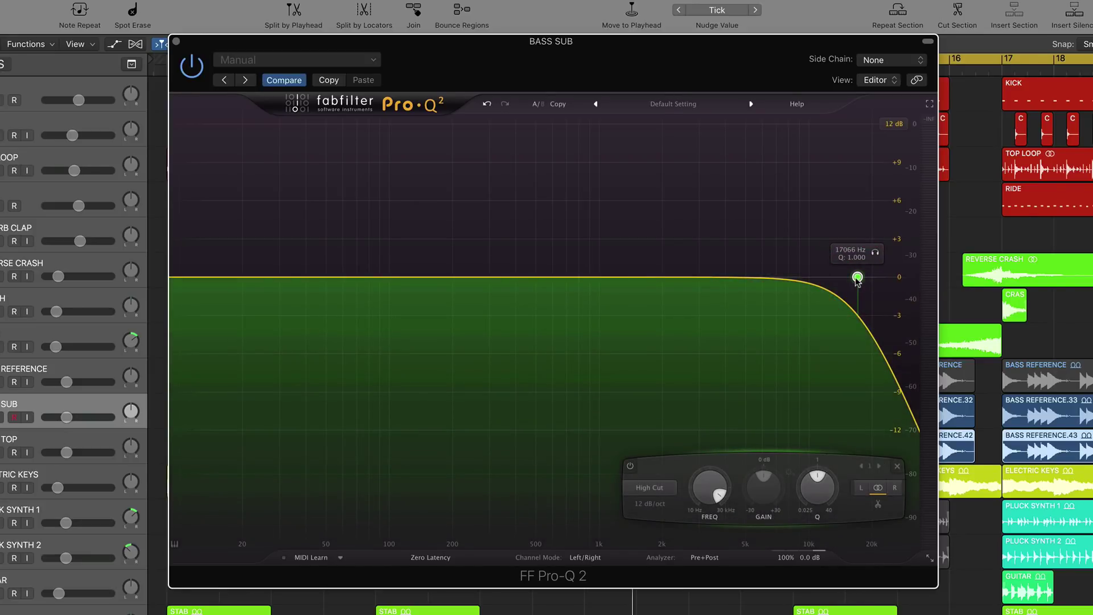
drag(858, 281, 434, 277)
click(380, 485)
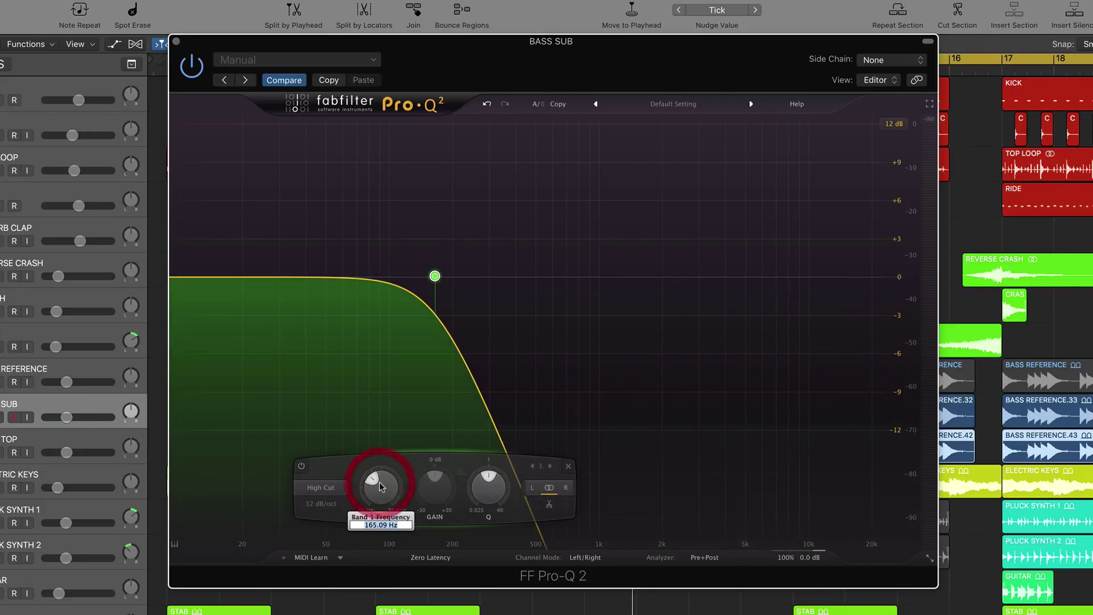
text(80)
key(Return)
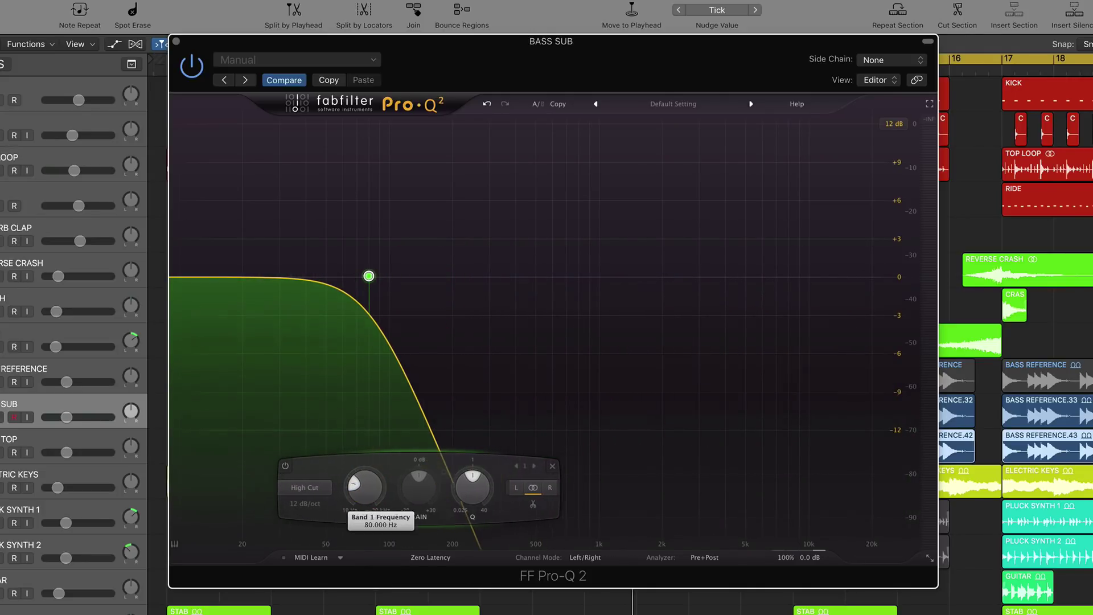
click(257, 504)
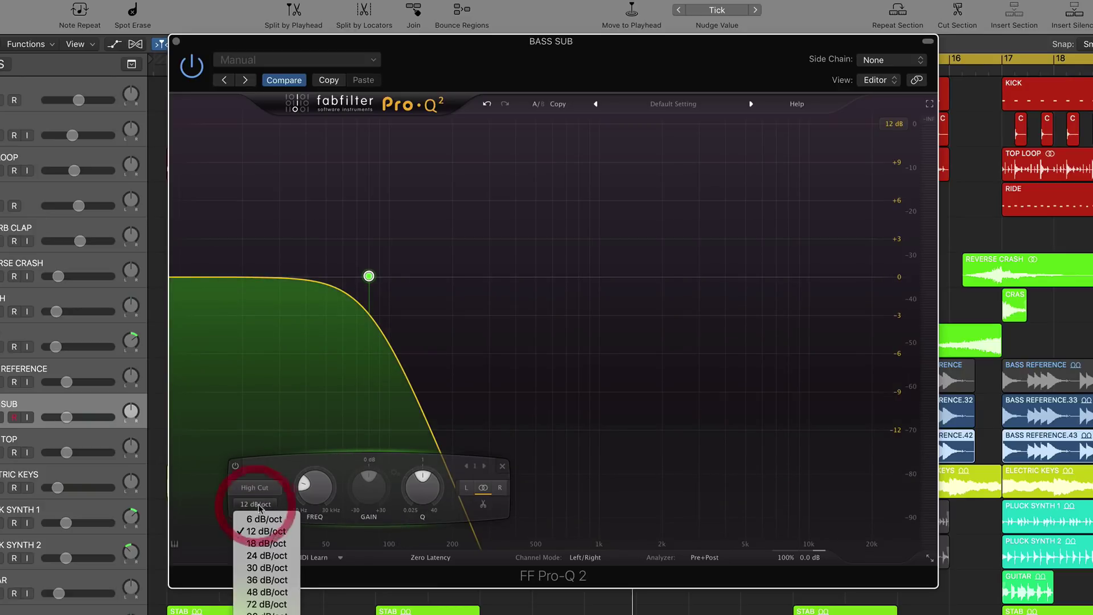
click(267, 555)
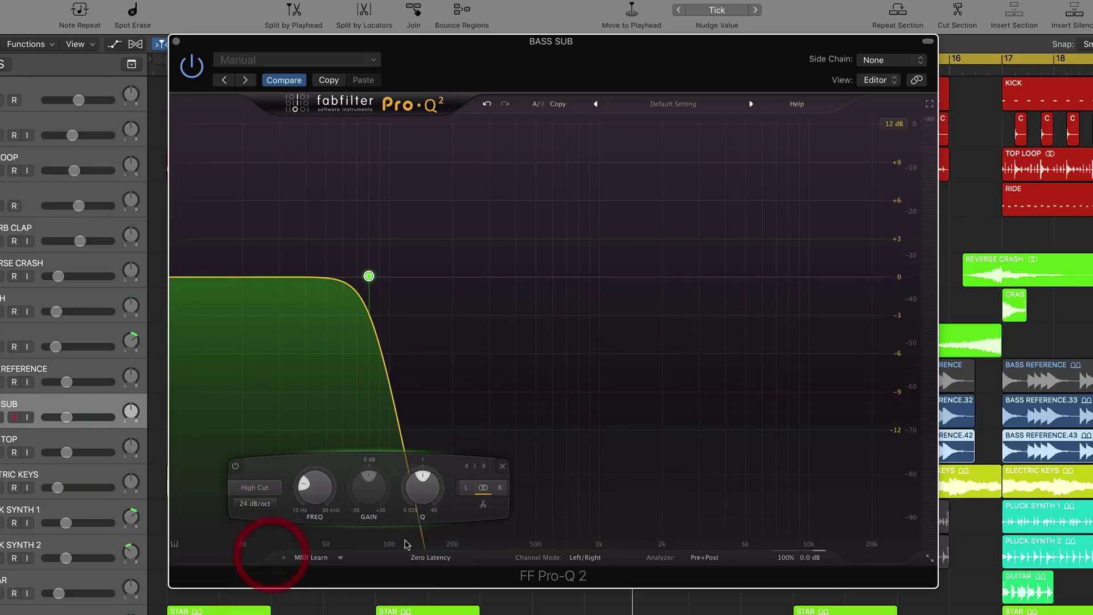
double_click(426, 495)
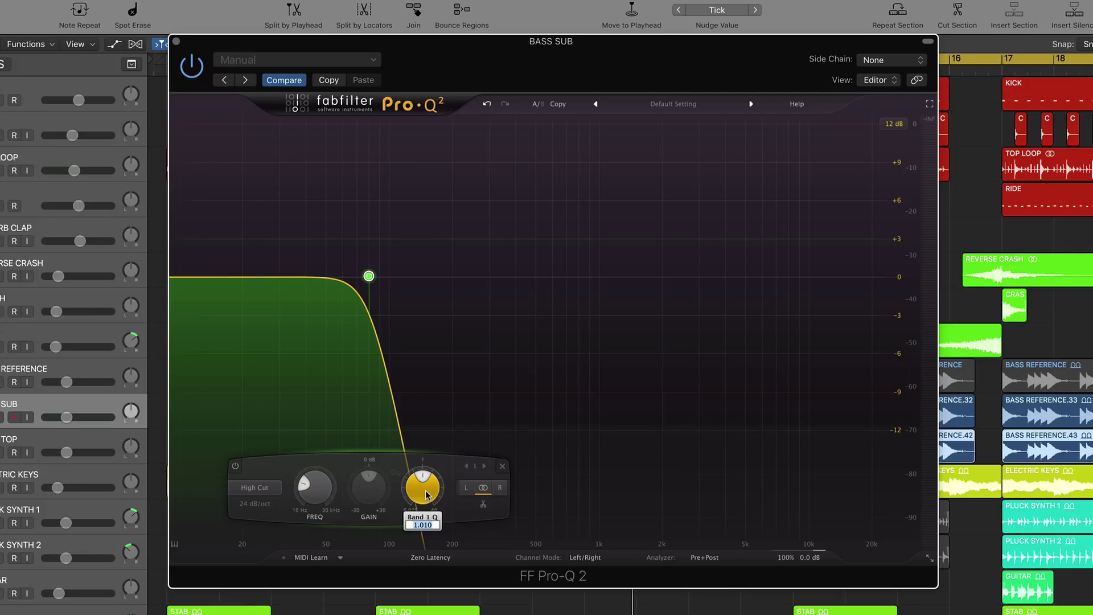
text(1)
key(Return)
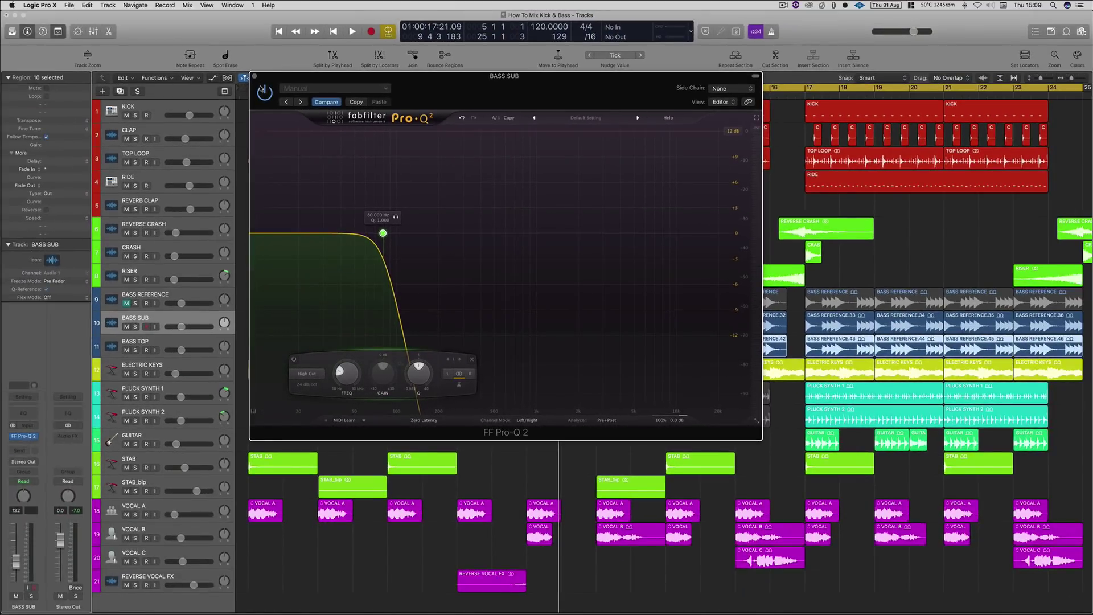
Close BASS SUB's EQ and bring up a Pro-Q 2 on the BASS TOP track.
click(176, 41)
click(164, 342)
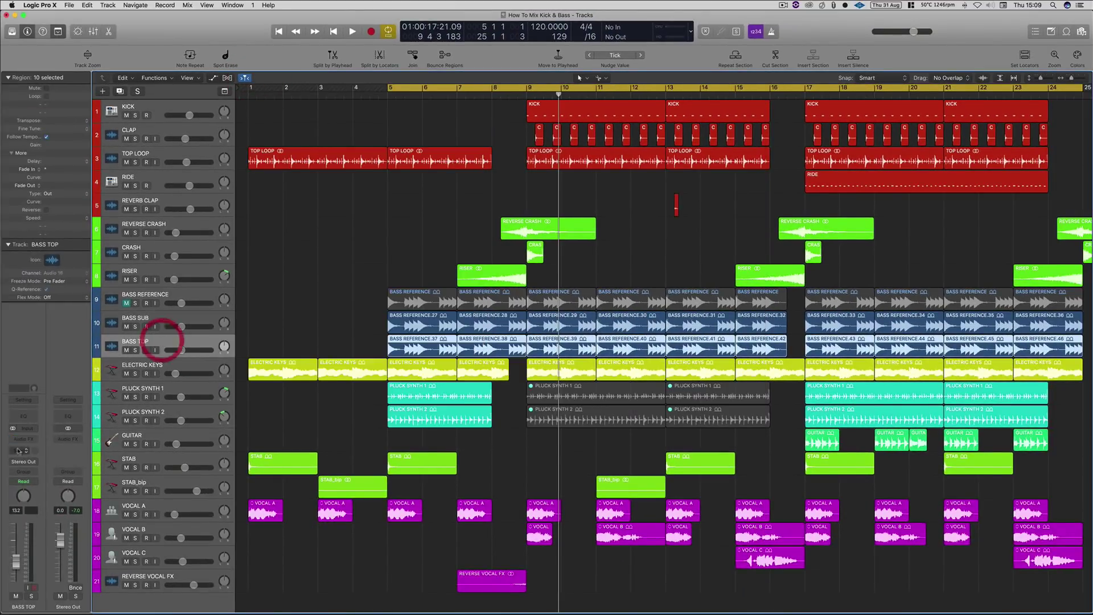
click(21, 438)
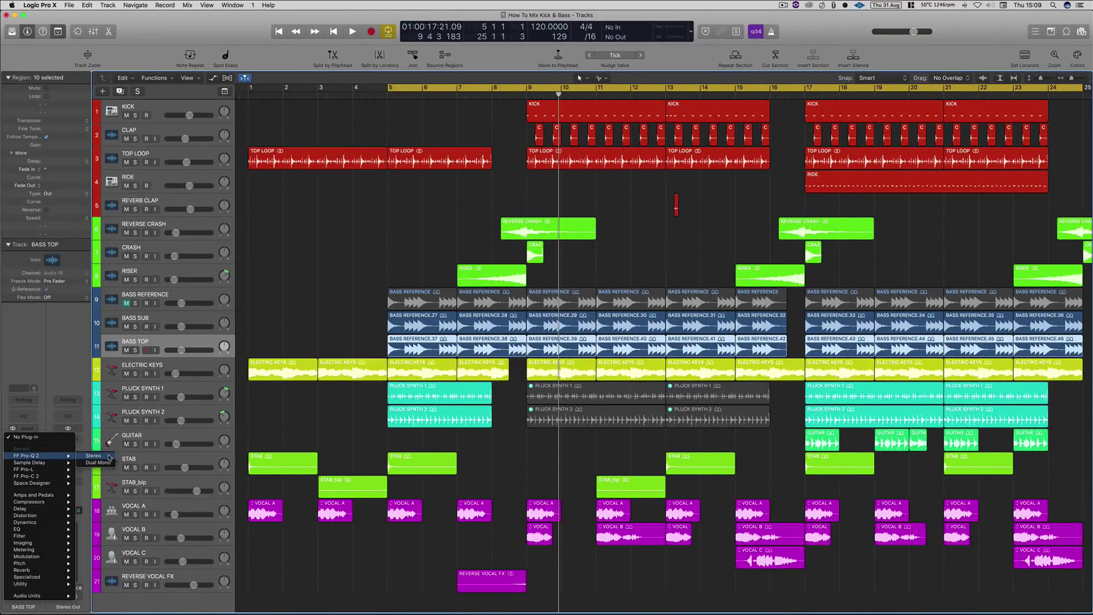
key(Escape)
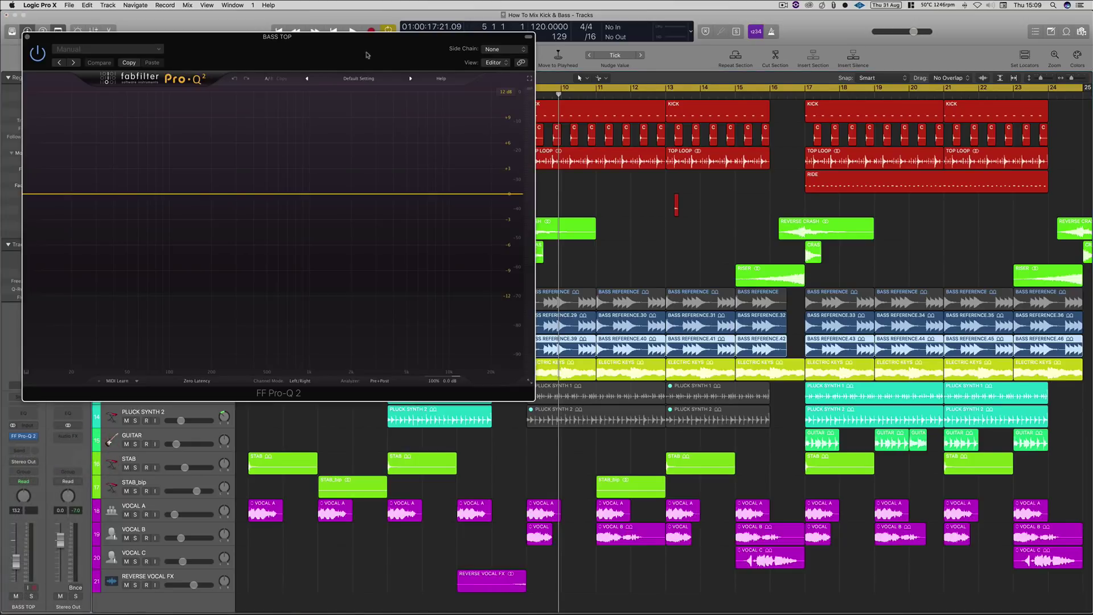
drag(311, 48, 587, 92)
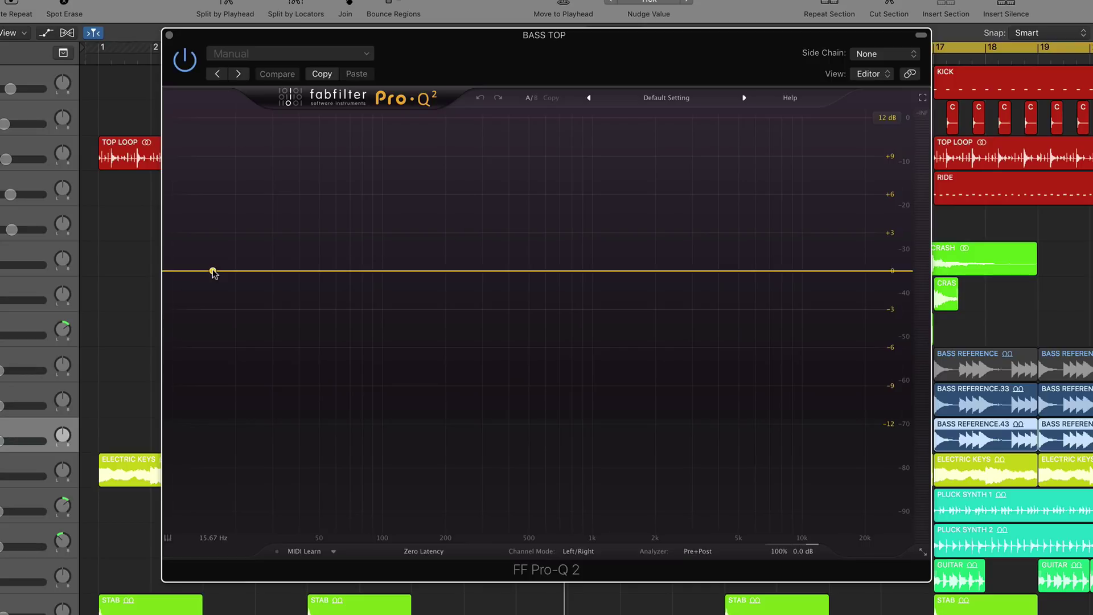
Add a low cut band at 100 Hz with Q 0.500 and a 24 dB/oct slope.
drag(200, 272, 385, 273)
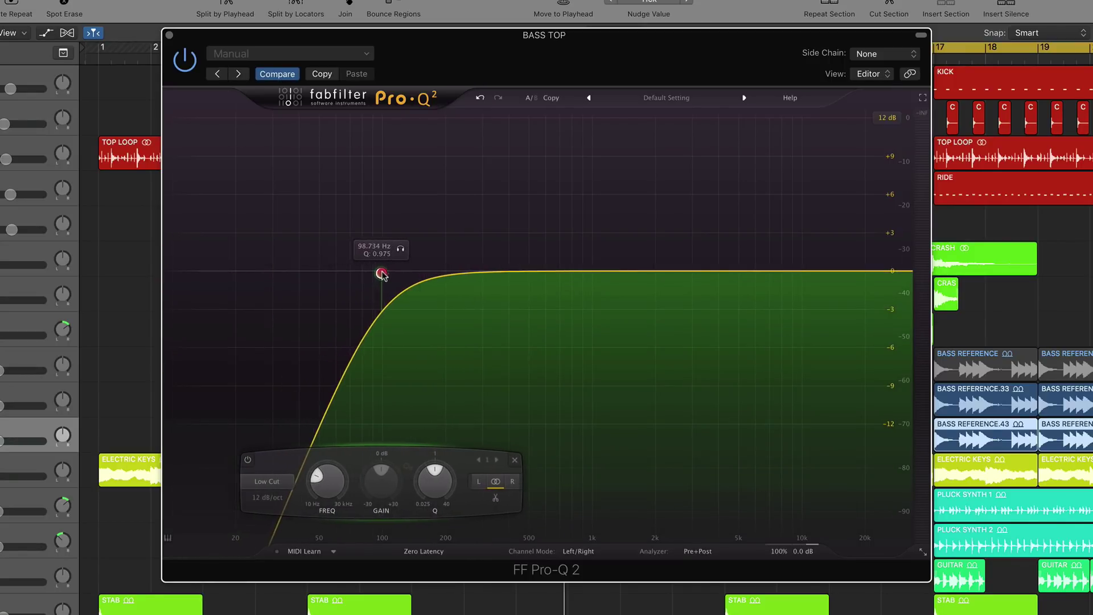
double_click(338, 485)
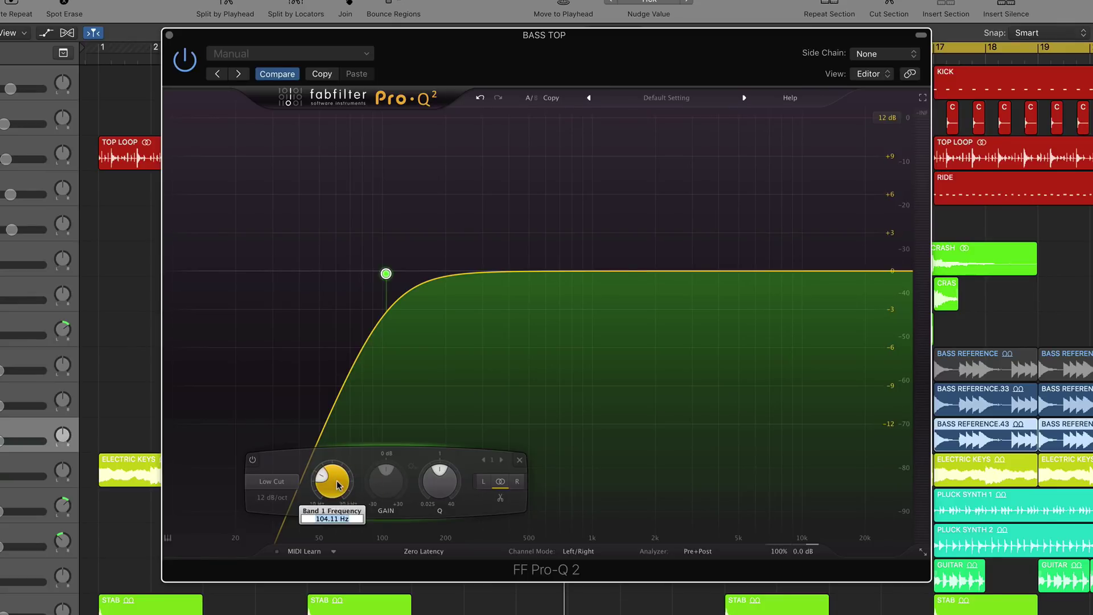
text(100)
key(Return)
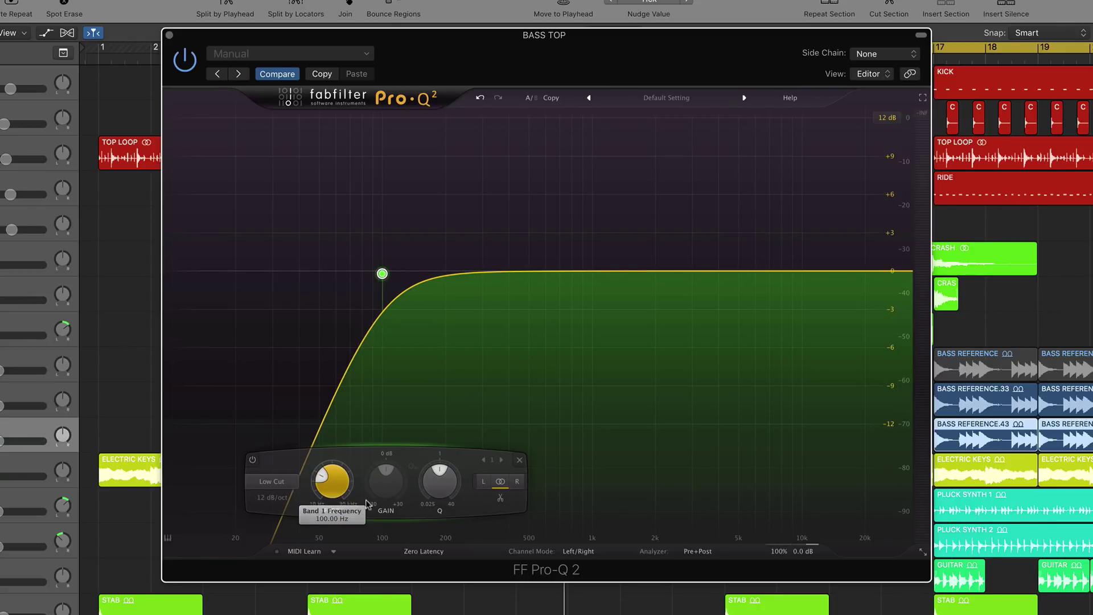
double_click(439, 484)
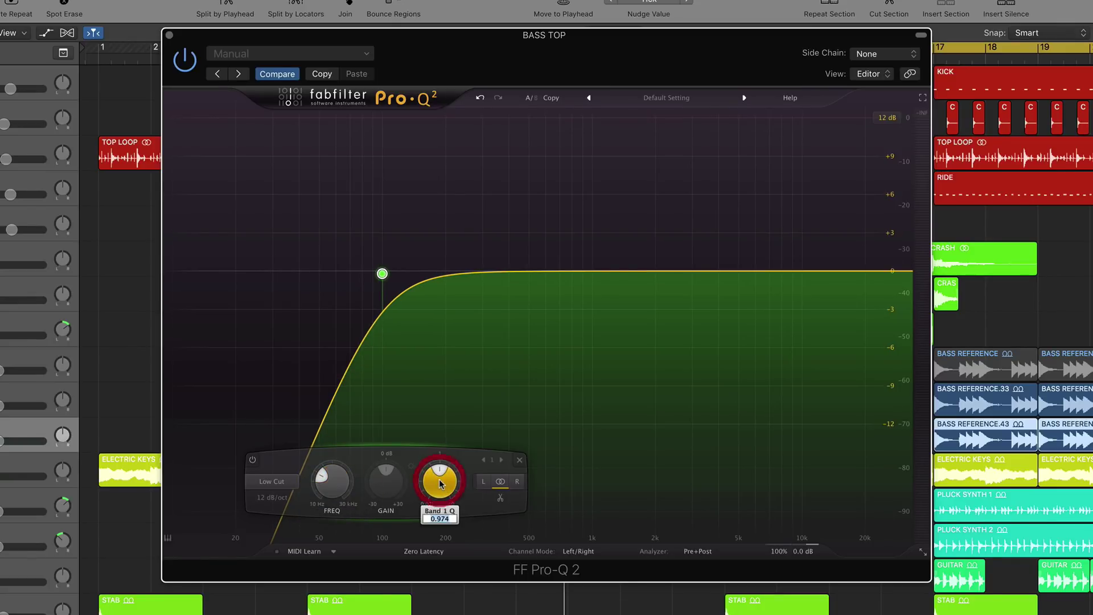
text(.5)
key(Return)
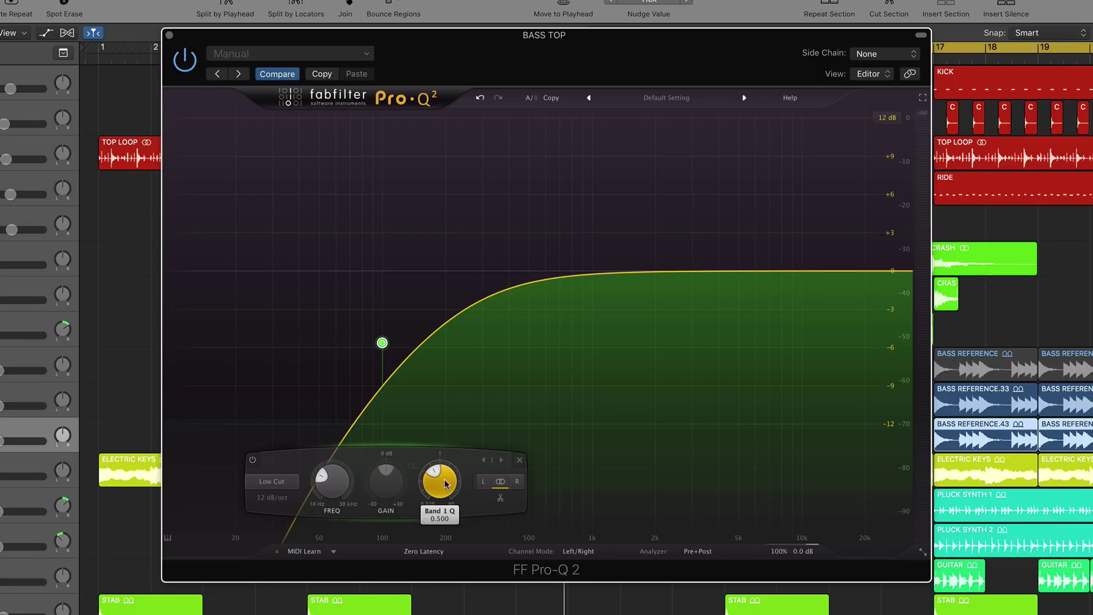
click(272, 497)
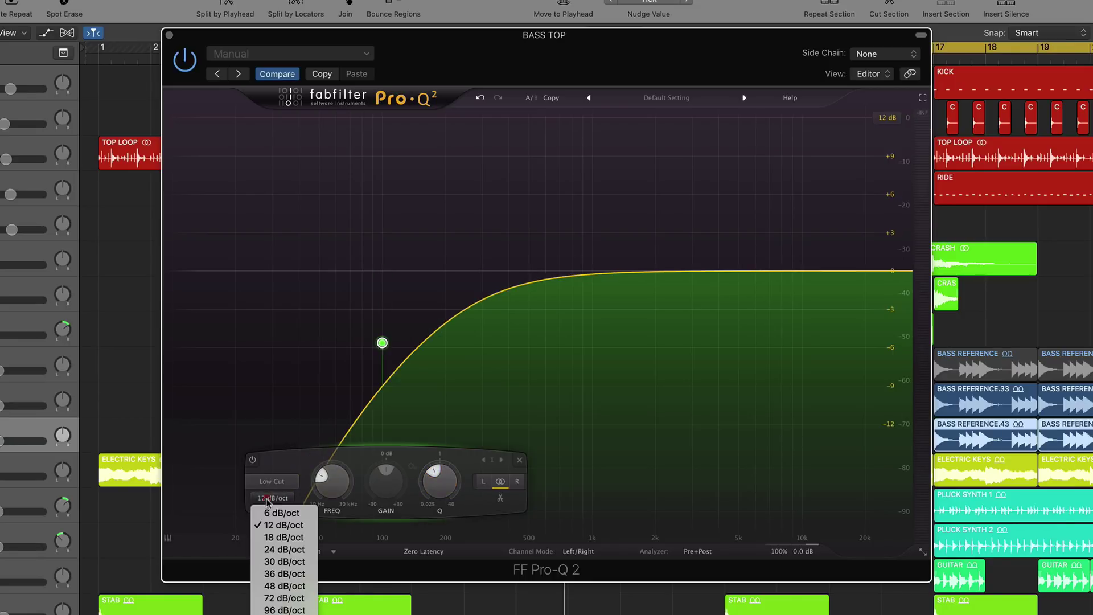
click(285, 550)
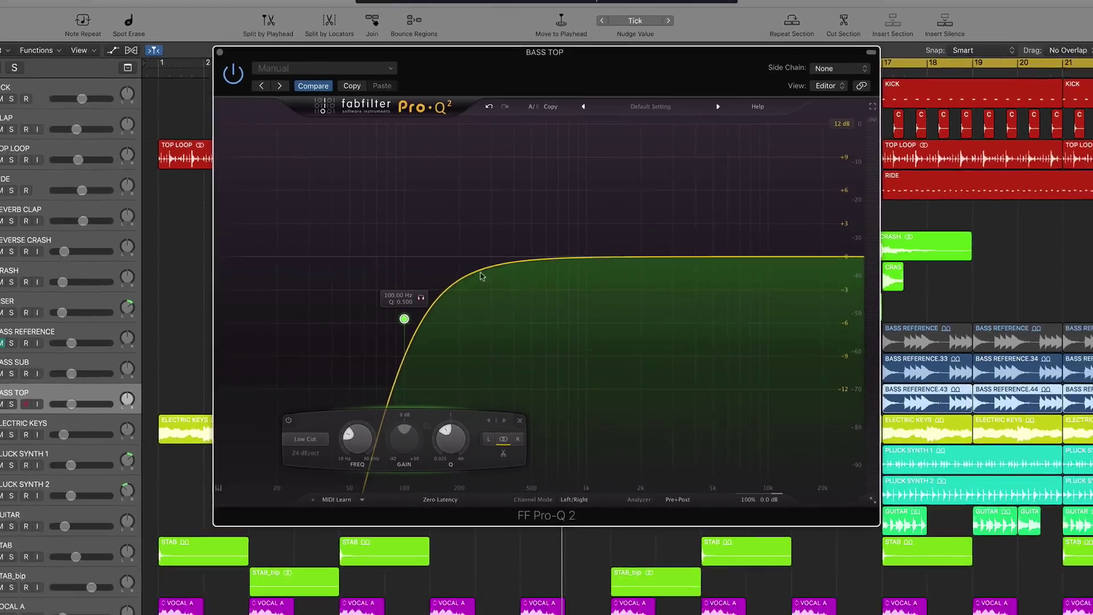
A/B BASS SUB and BASS TOP against BASS REFERENCE with mutes, leaving only the reference audible.
click(219, 52)
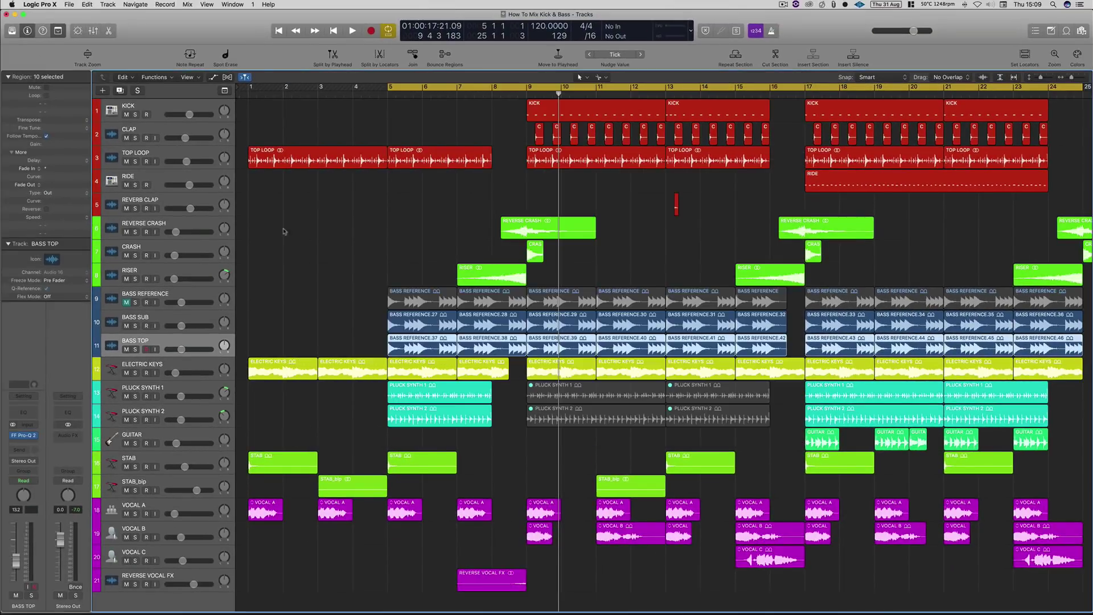
click(167, 293)
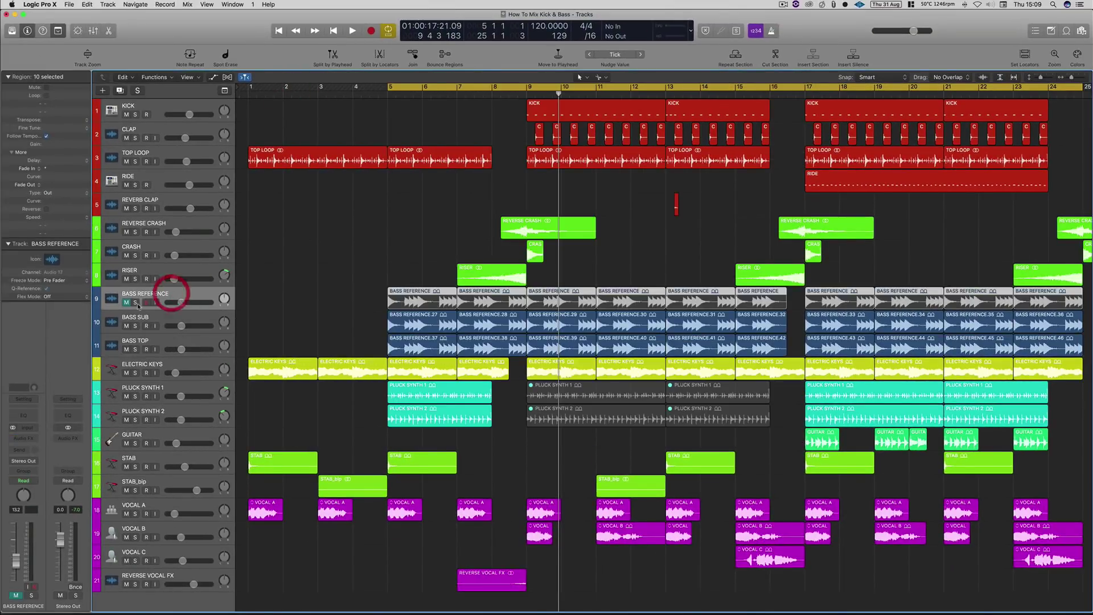
click(168, 318)
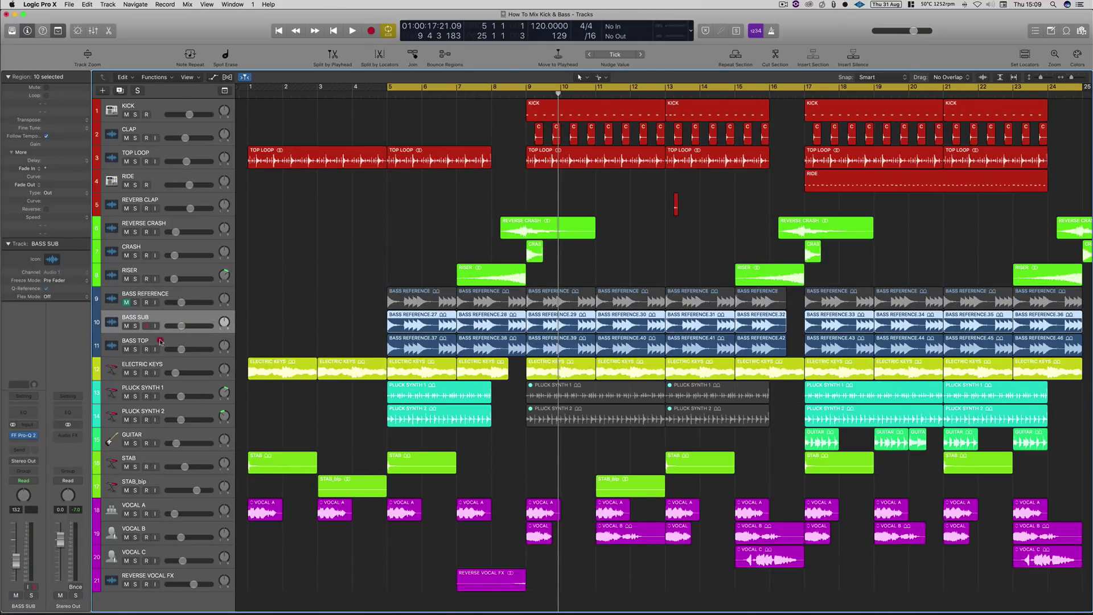
shift+click(160, 340)
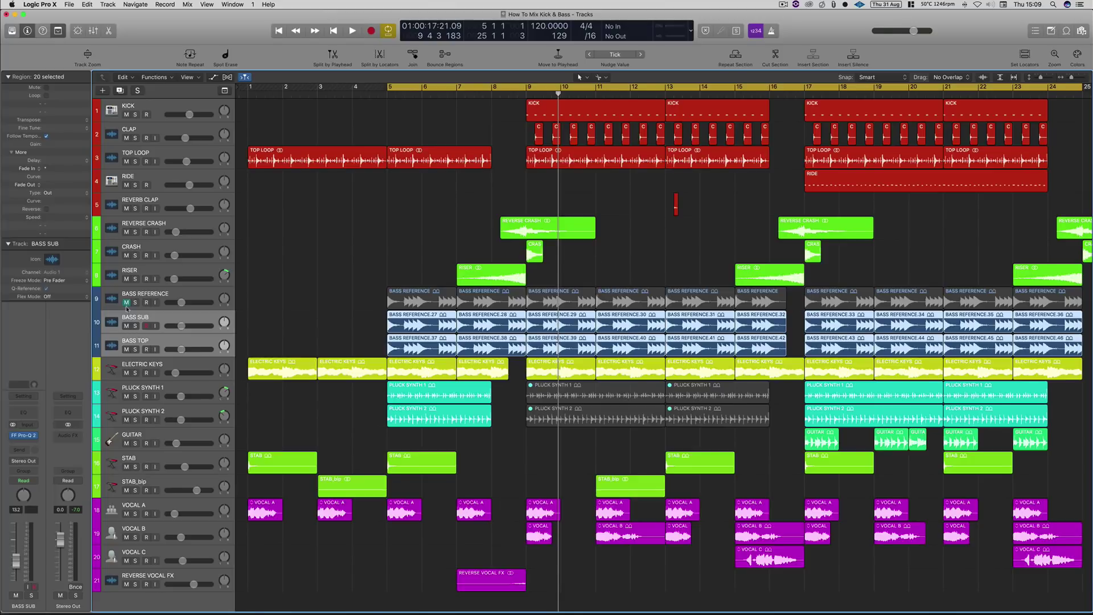
click(126, 349)
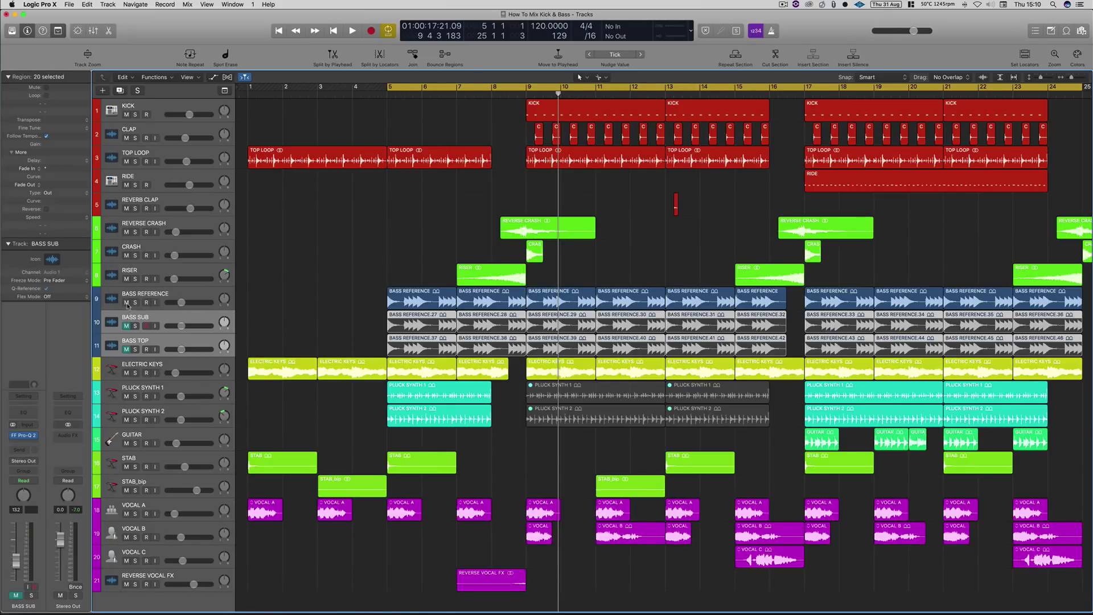
click(127, 302)
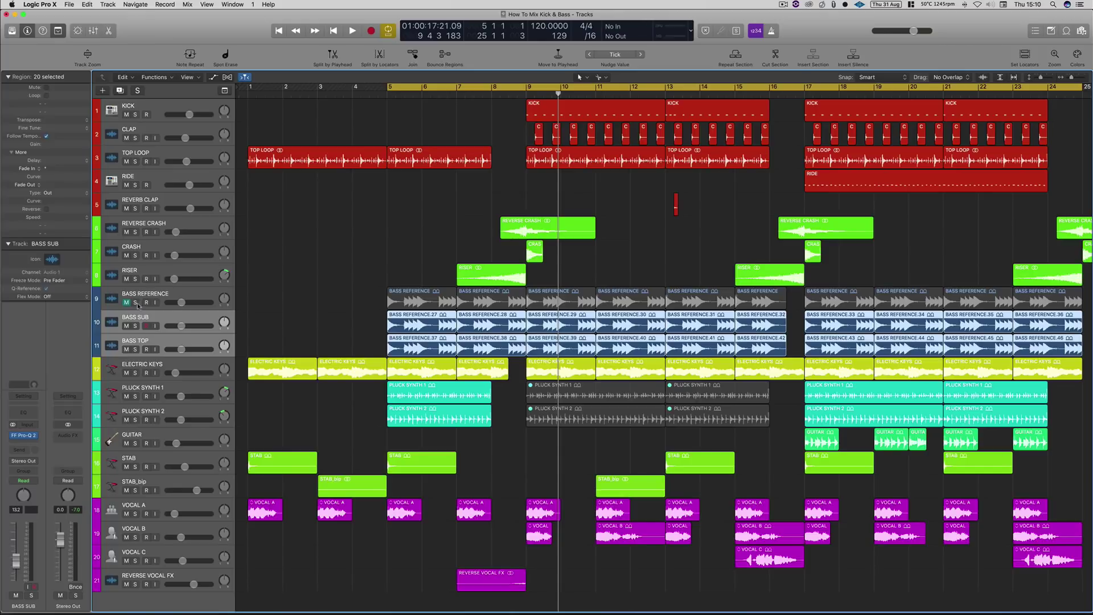
drag(419, 87, 524, 108)
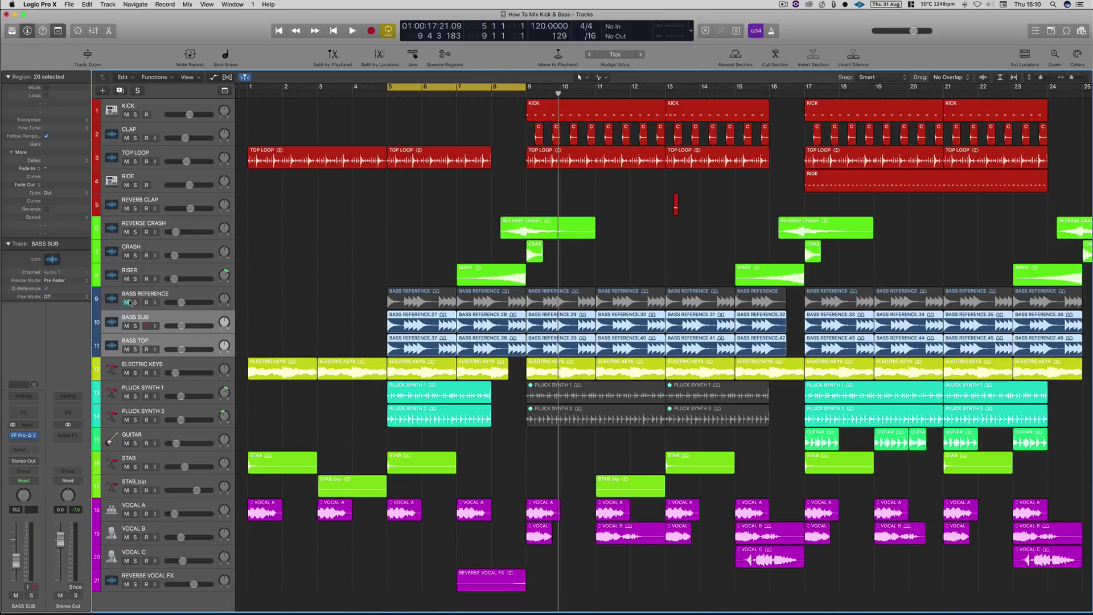
click(126, 327)
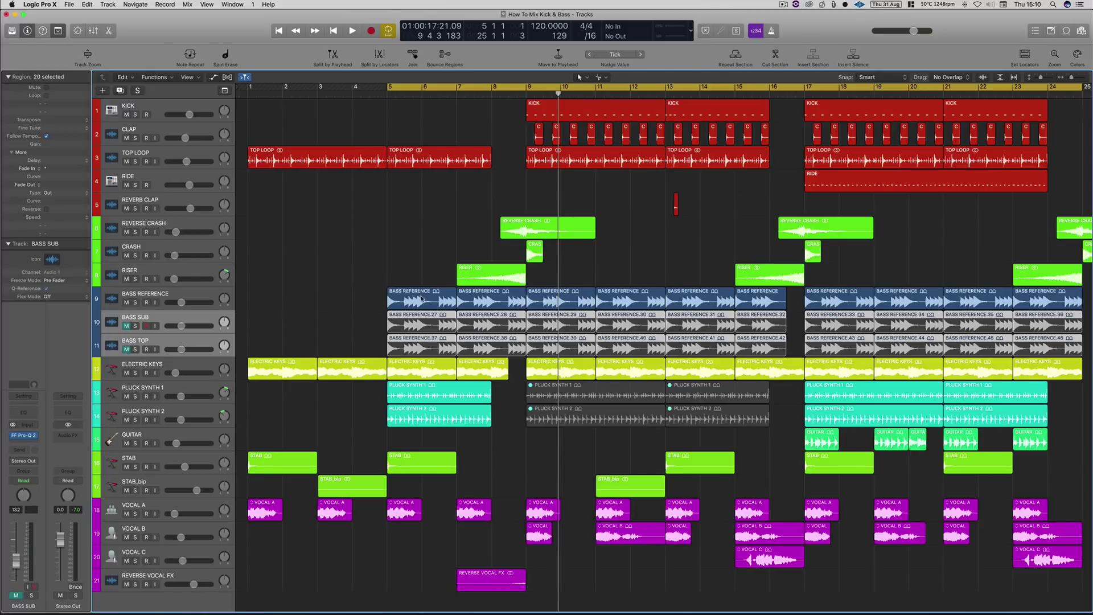
Loop bars 5–9 and start playback with BASS REFERENCE soloed.
click(413, 53)
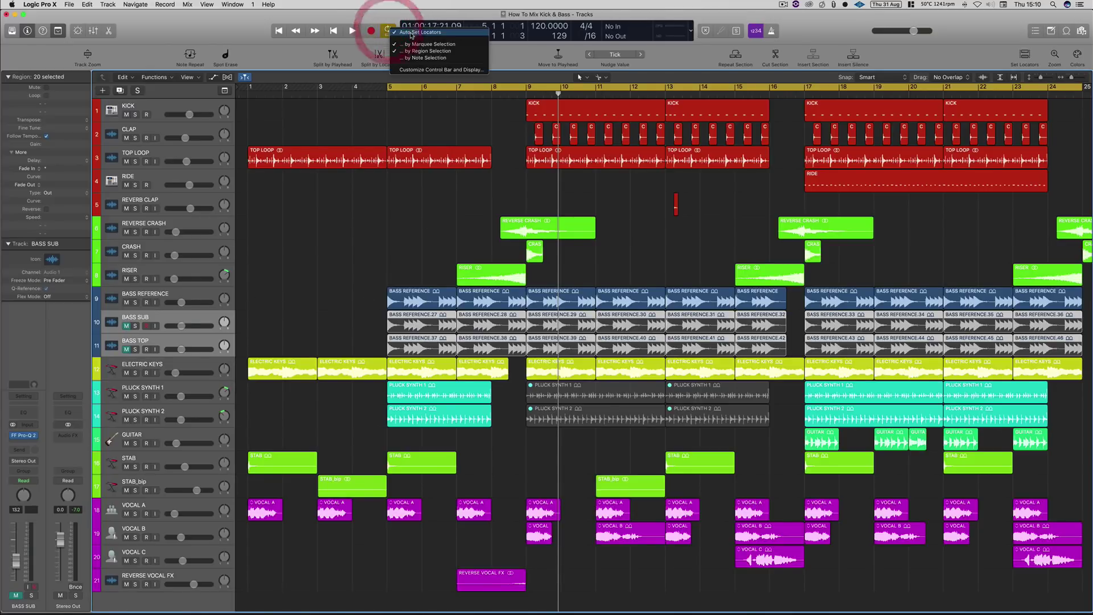
drag(389, 87, 526, 87)
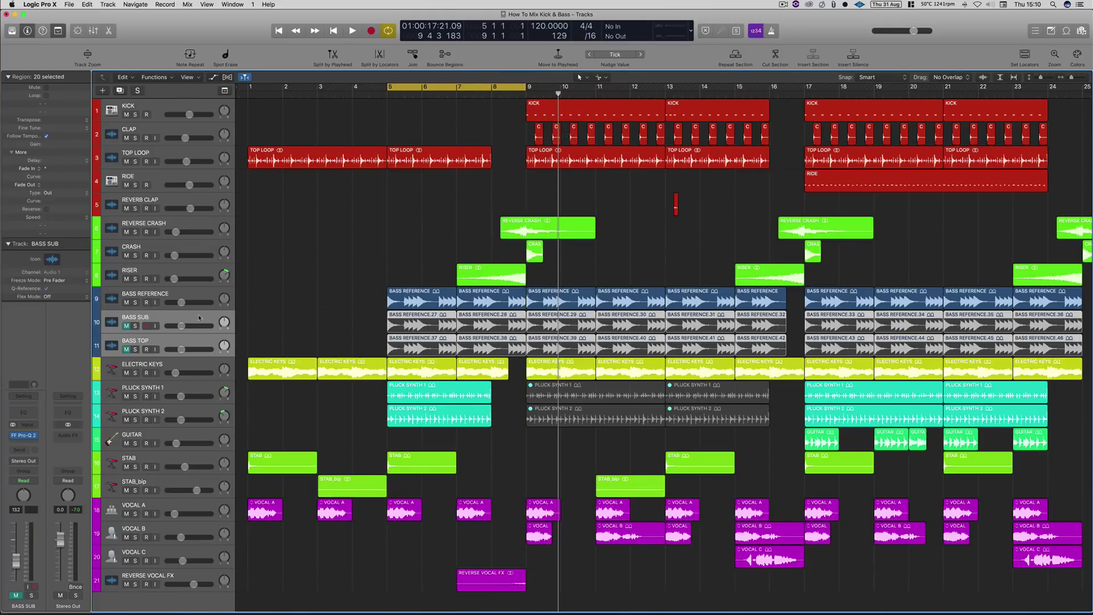
click(135, 302)
key(space)
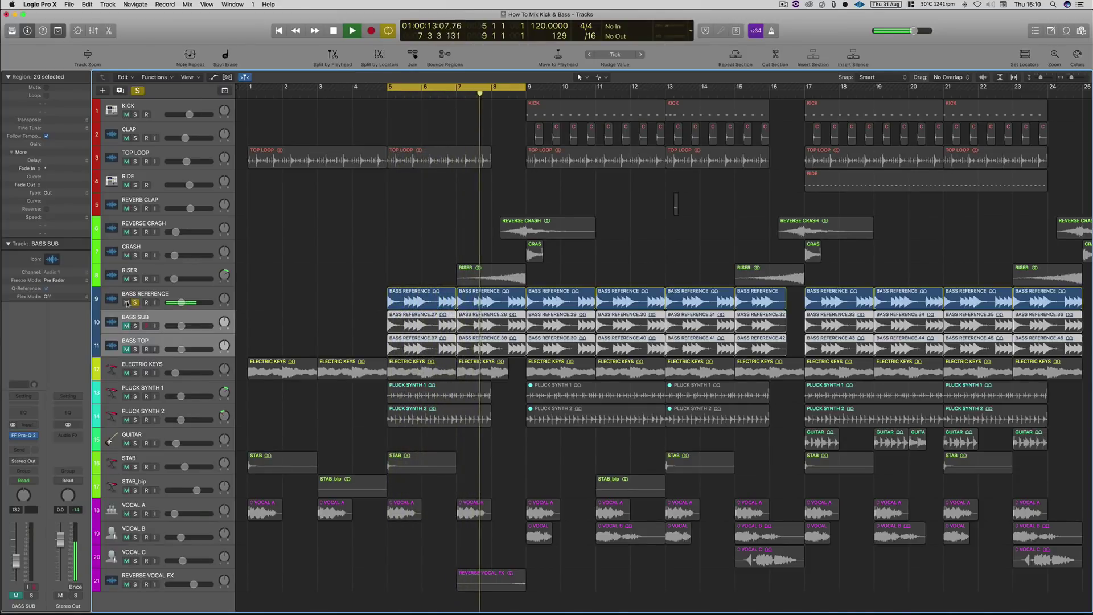
Swap the solo to BASS SUB and BASS TOP and back, stop, then clear all solos.
alt+click(135, 326)
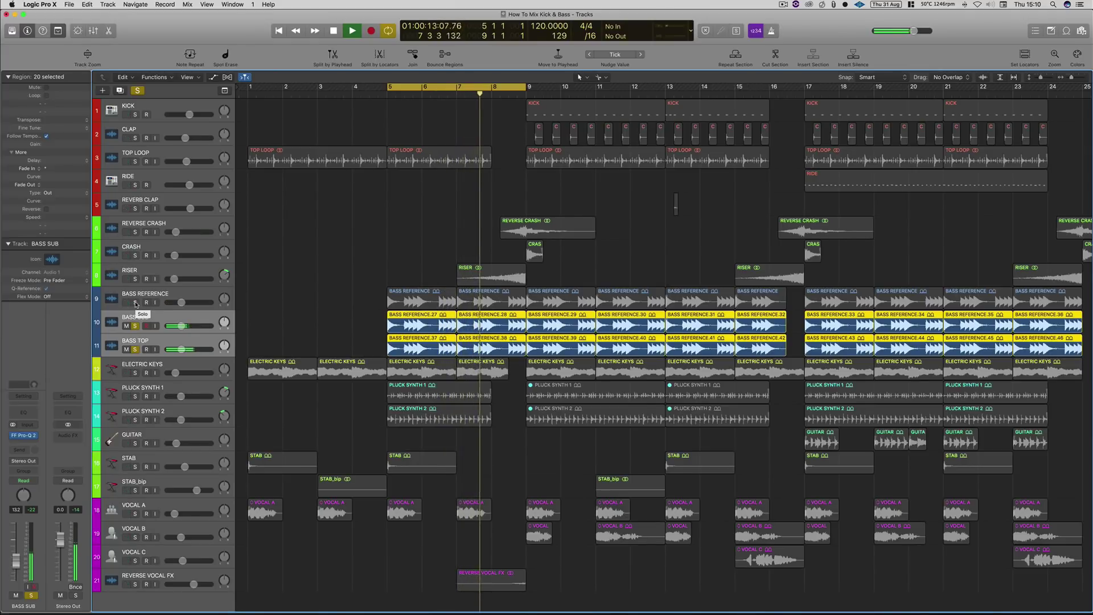
alt+click(135, 302)
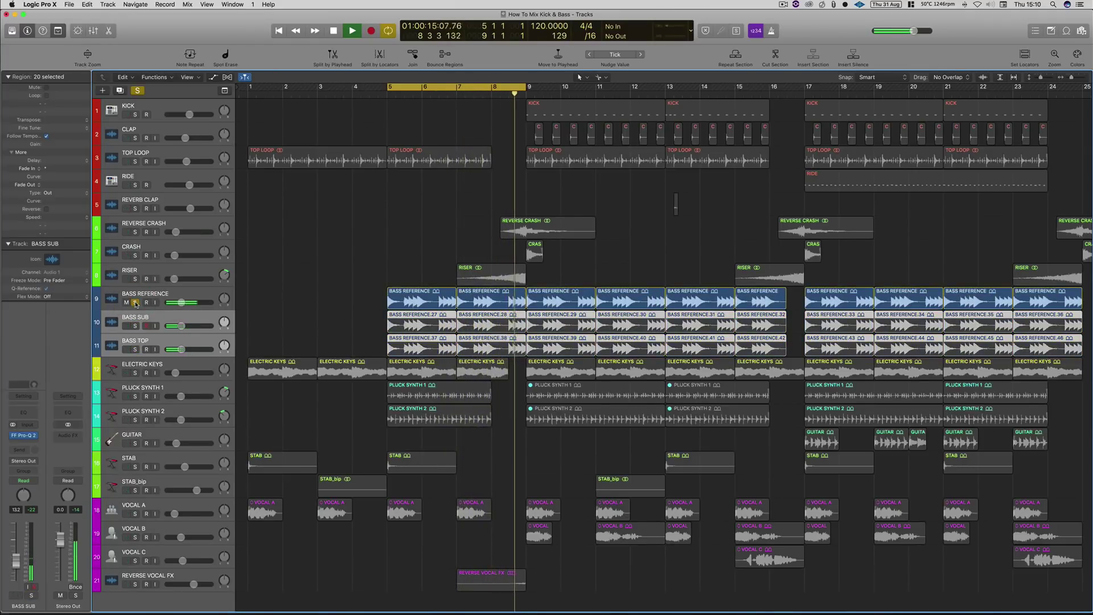
key(space)
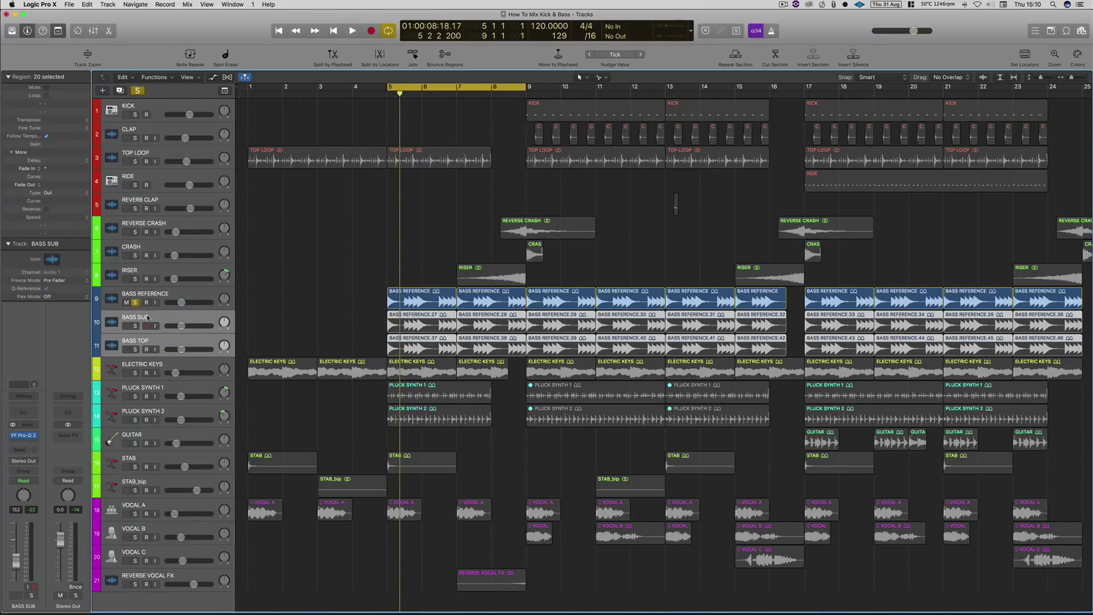
click(161, 318)
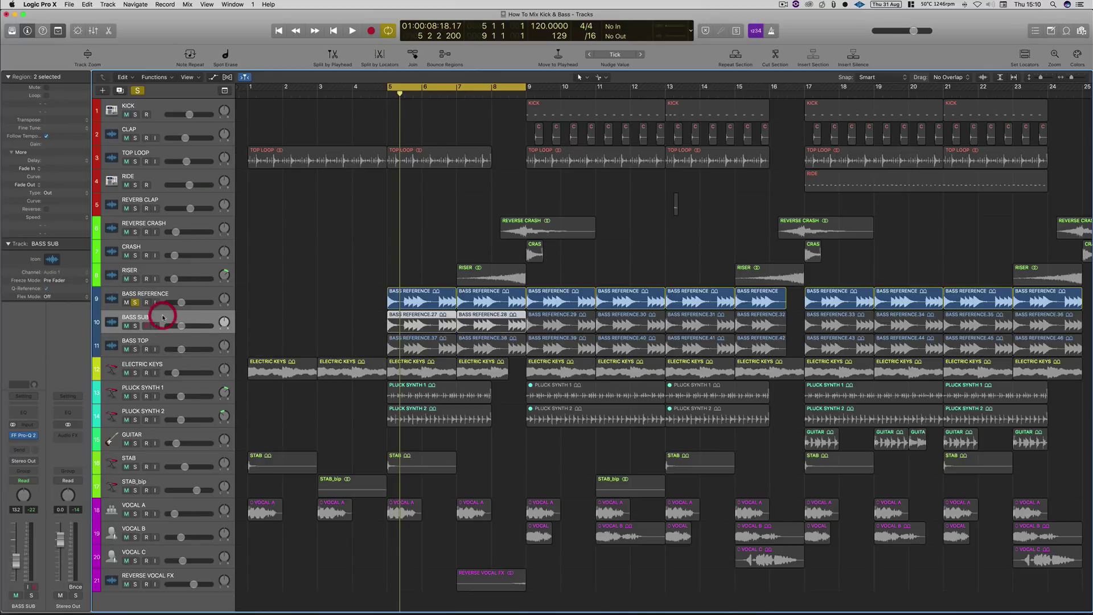
click(135, 302)
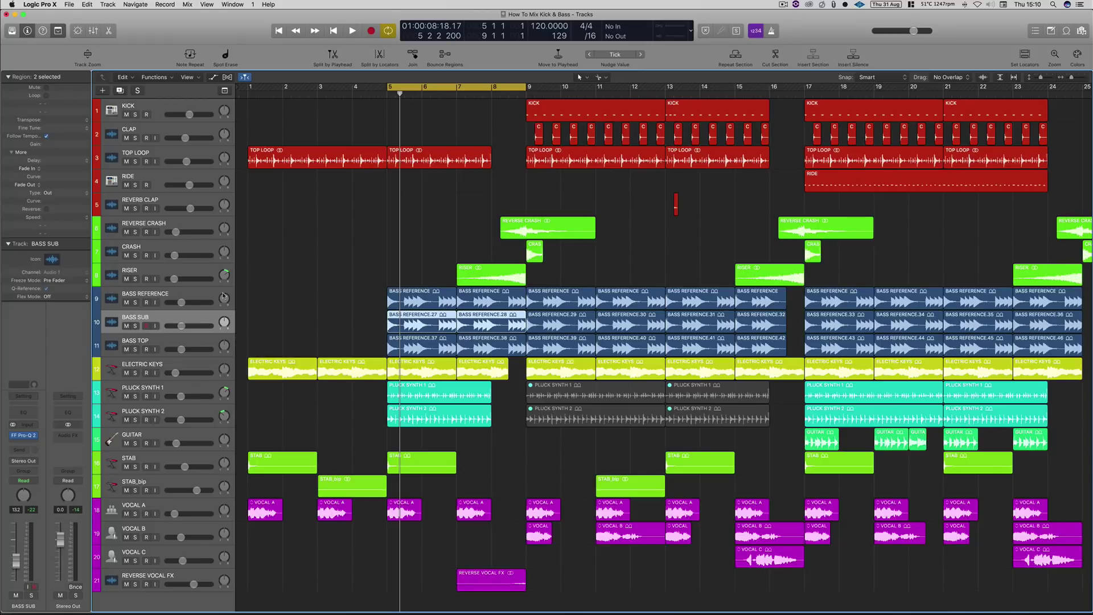
Mute BASS REFERENCE and move the cycle range to bars 9–13.
click(126, 303)
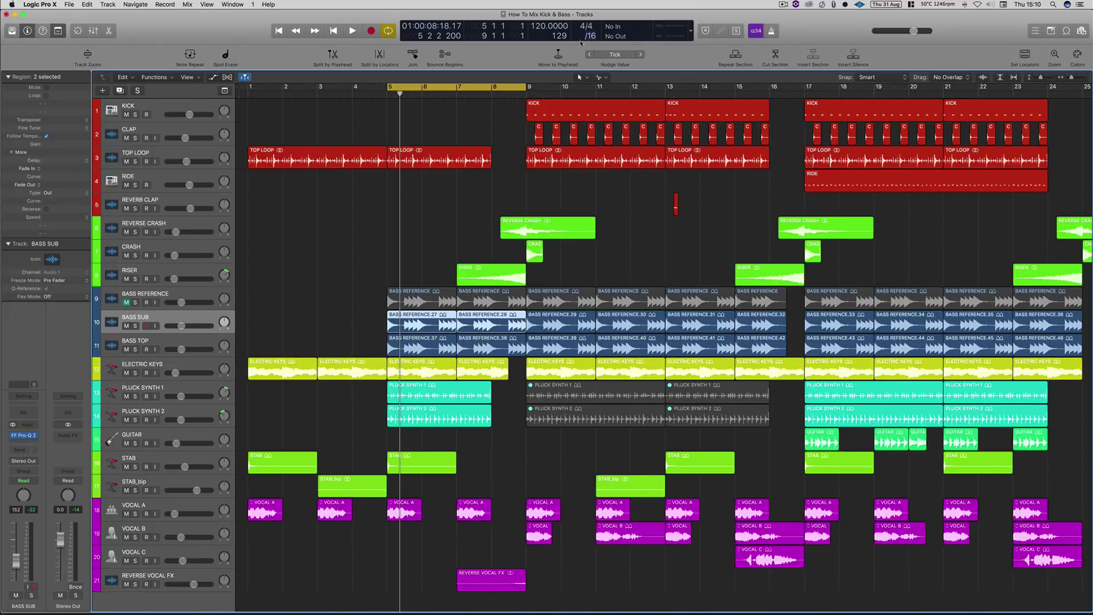
drag(456, 88, 586, 92)
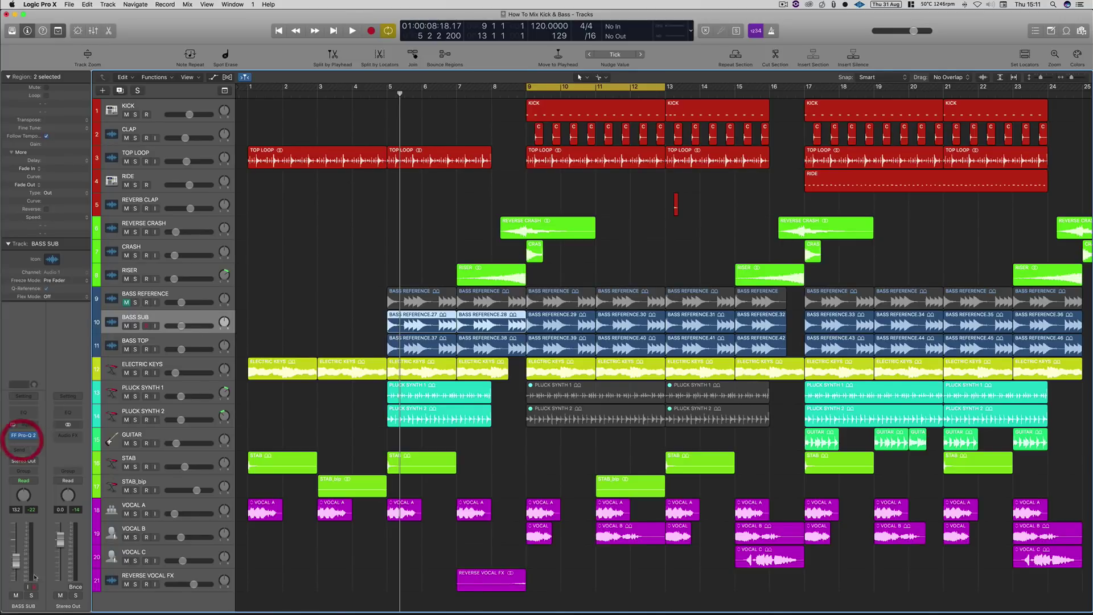
Insert the stereo Xfer Records LFOTool on BASS SUB and slope its ducking curve's release.
click(24, 442)
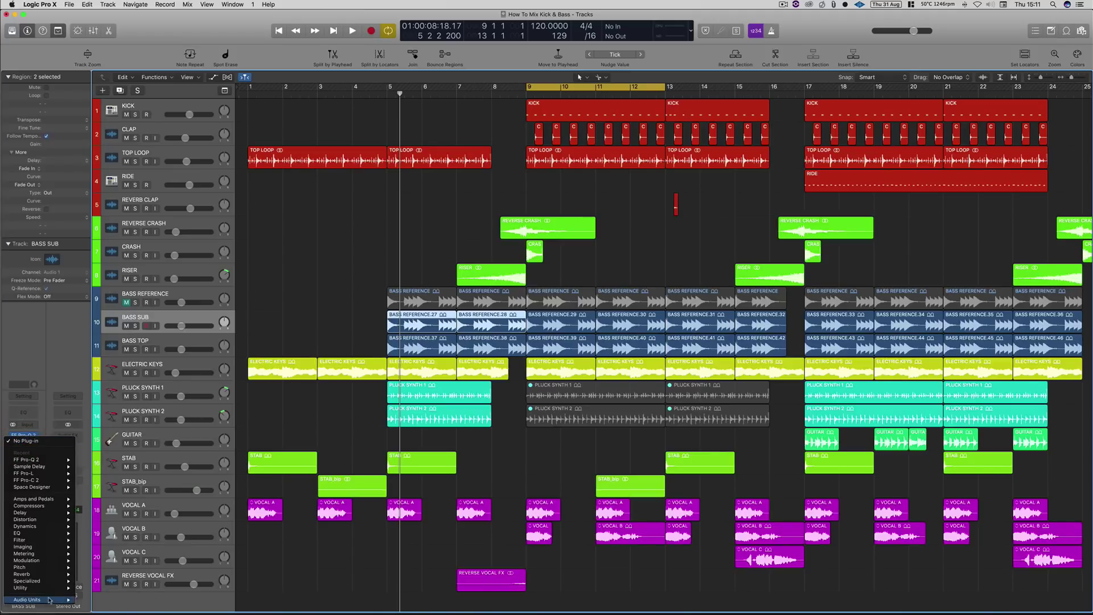
mouse_move(34, 599)
mouse_move(102, 605)
mouse_move(169, 605)
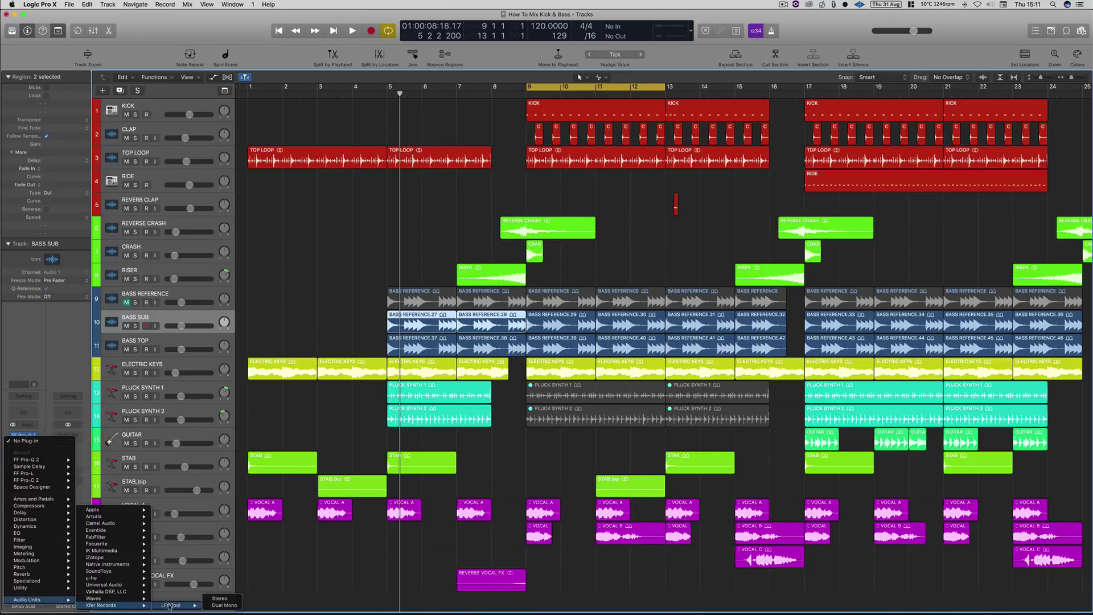
click(219, 598)
drag(205, 46, 540, 197)
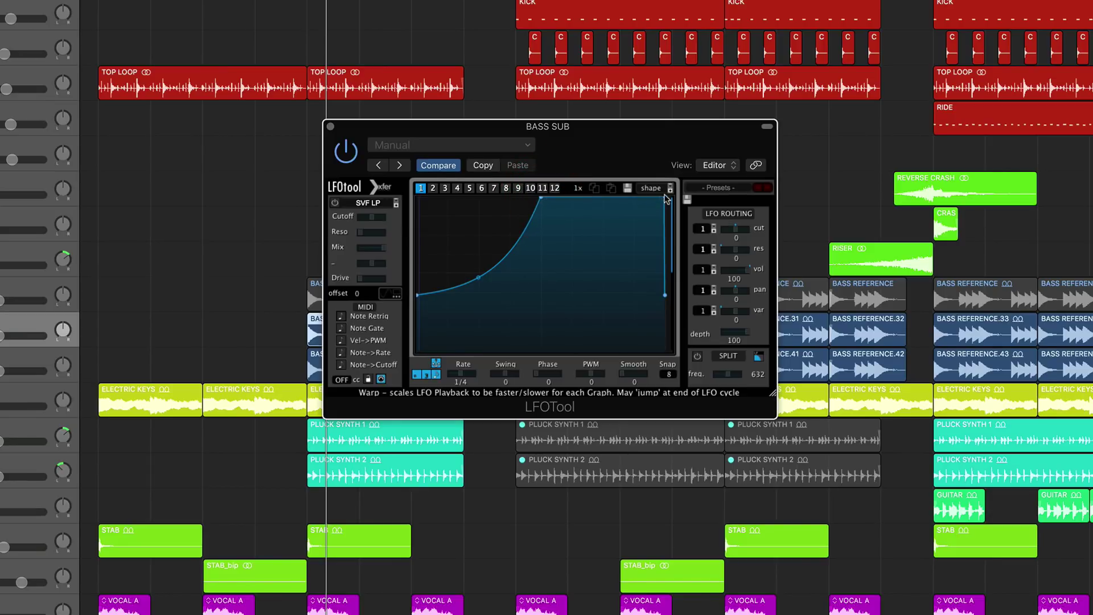
drag(664, 200, 659, 197)
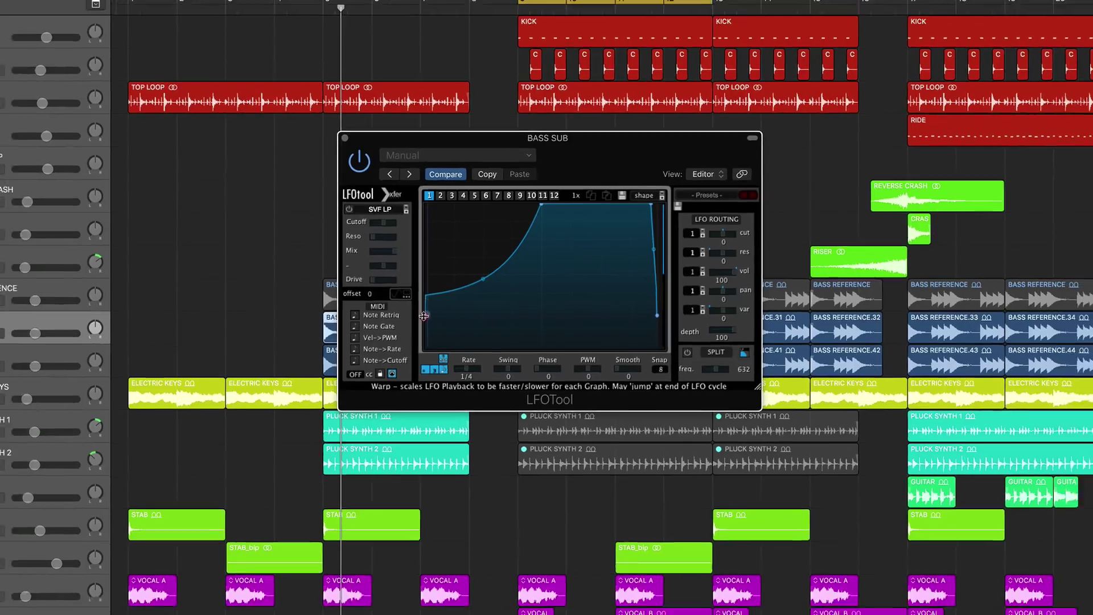
click(418, 294)
click(402, 186)
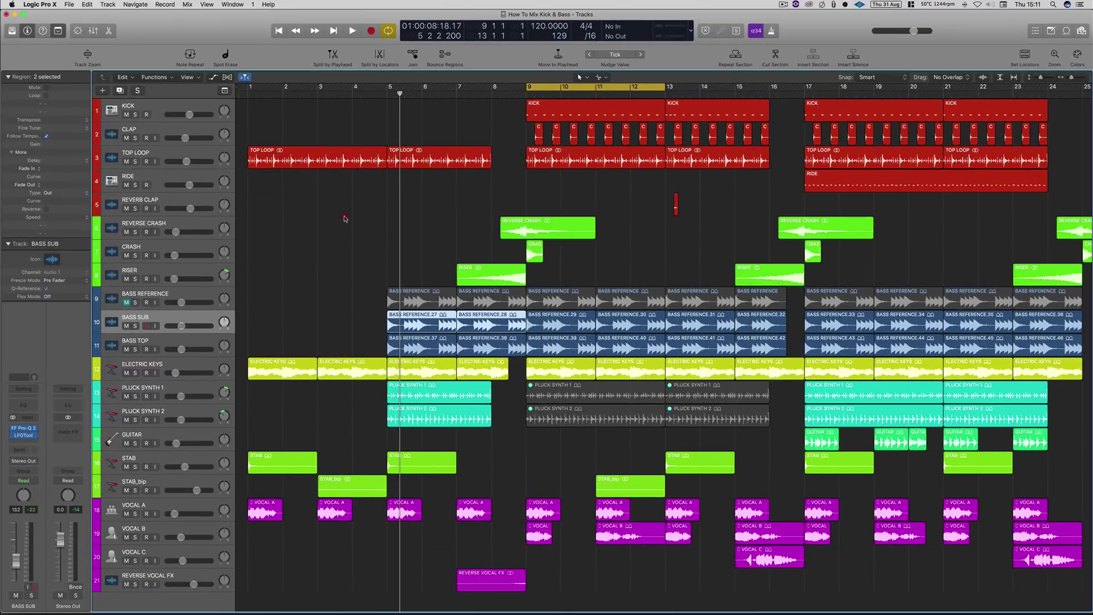
Solo BASS SUB, play from bar 9, and raise its fader from -13.2 to -3.9 dB.
click(135, 326)
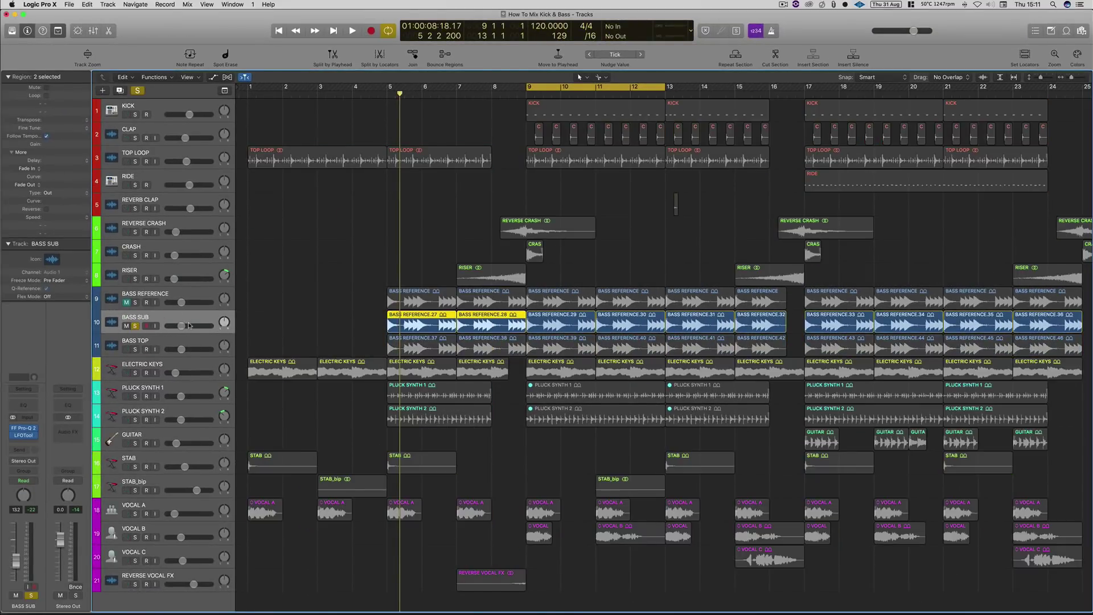
key(space)
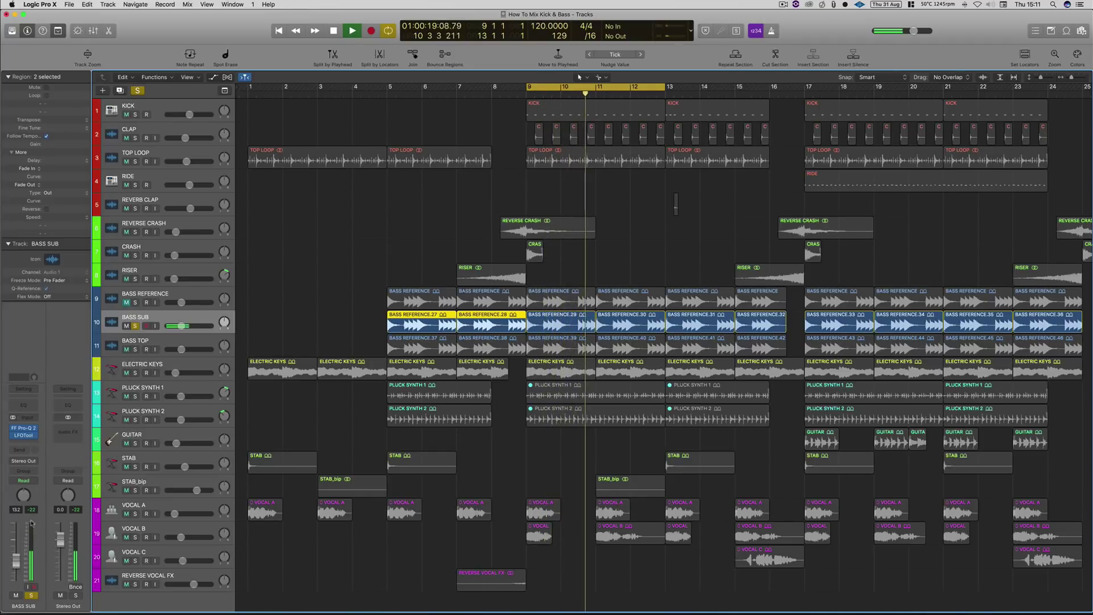
drag(16, 561, 16, 546)
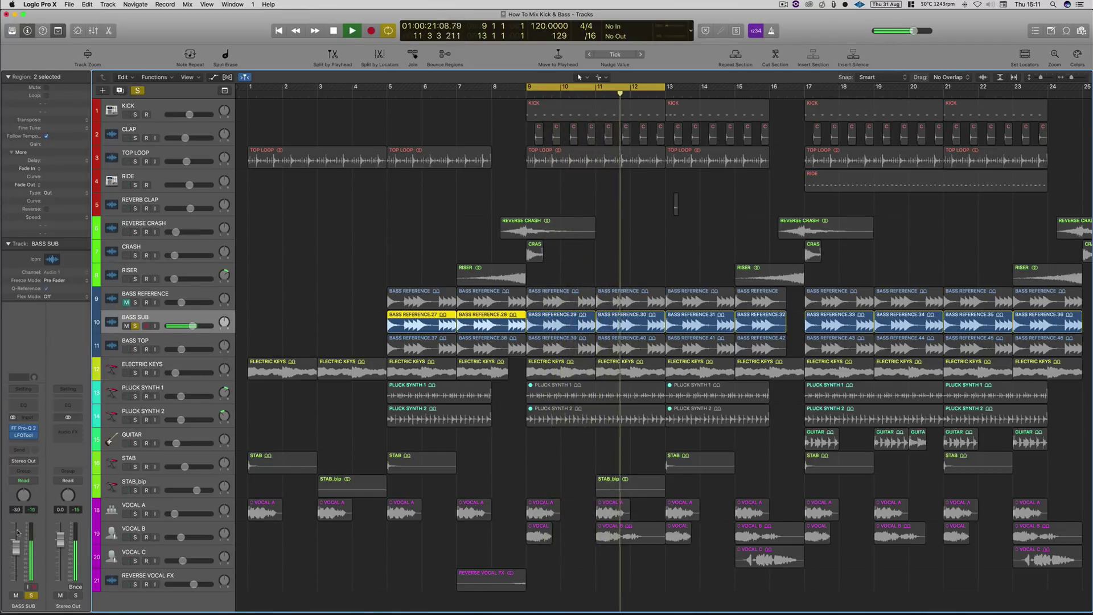
In BASS SUB's LFOTool, pull the curve's top-right point left so the drop slopes gradually.
click(23, 436)
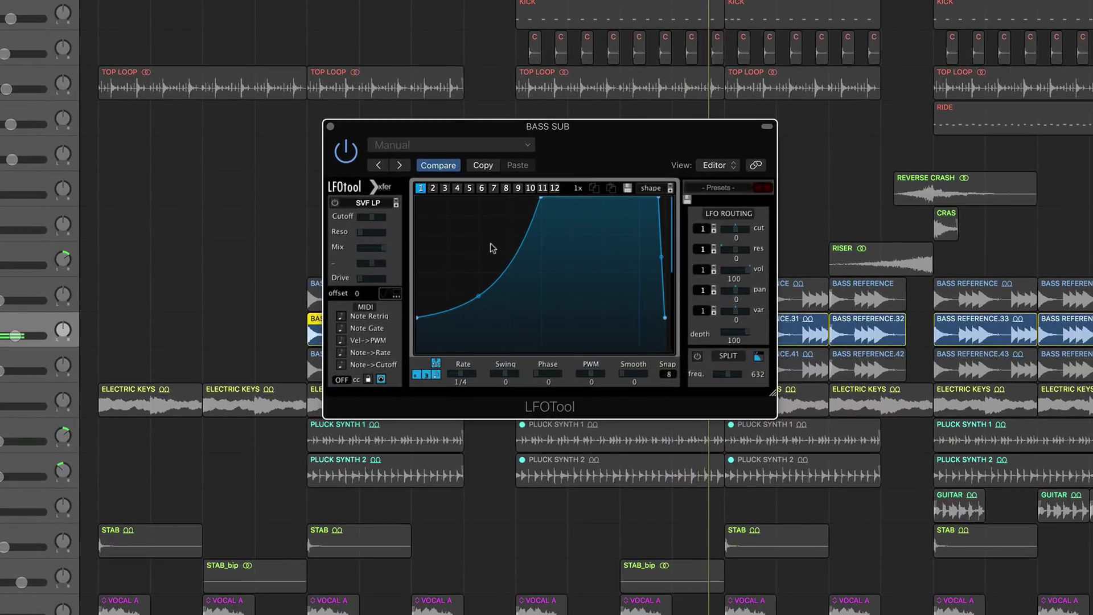
click(654, 198)
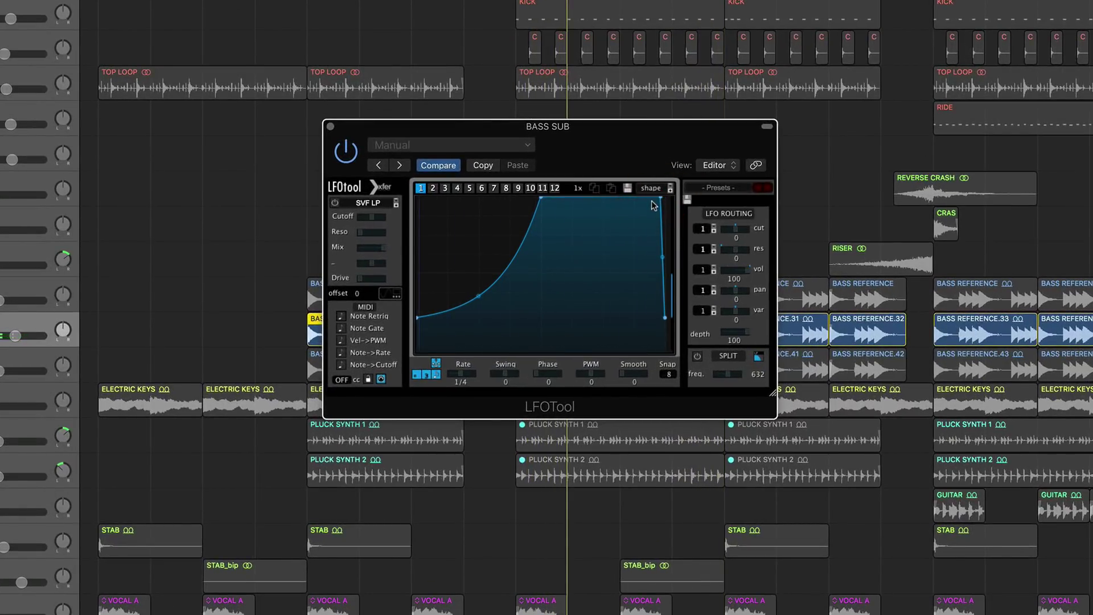
click(659, 192)
mouse_move(659, 192)
mouse_down()
mouse_move(653, 255)
mouse_move(662, 193)
mouse_up()
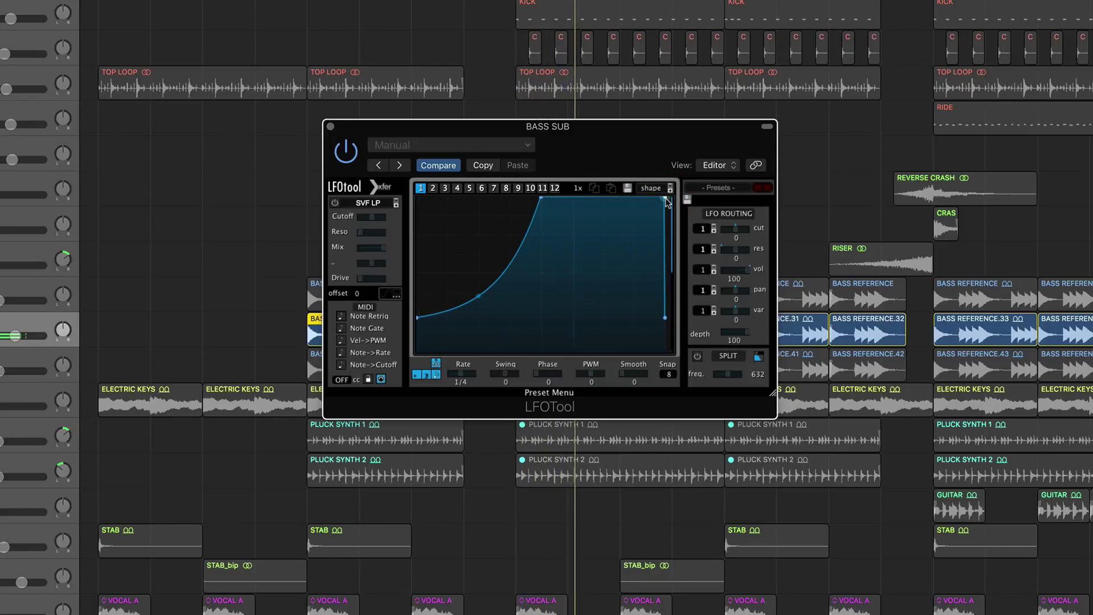
drag(665, 199, 659, 194)
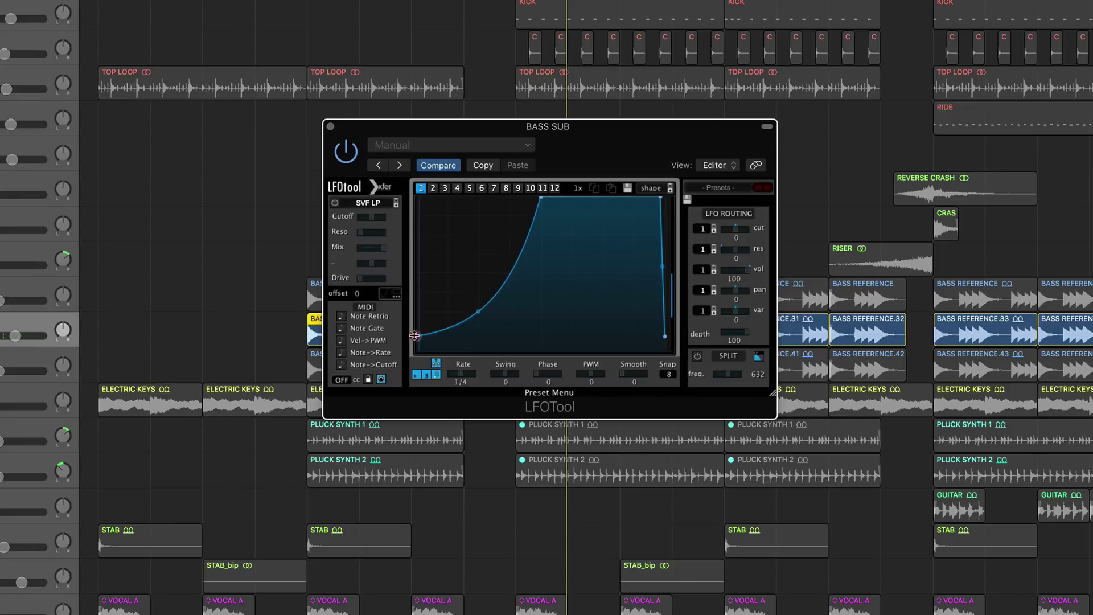
click(412, 340)
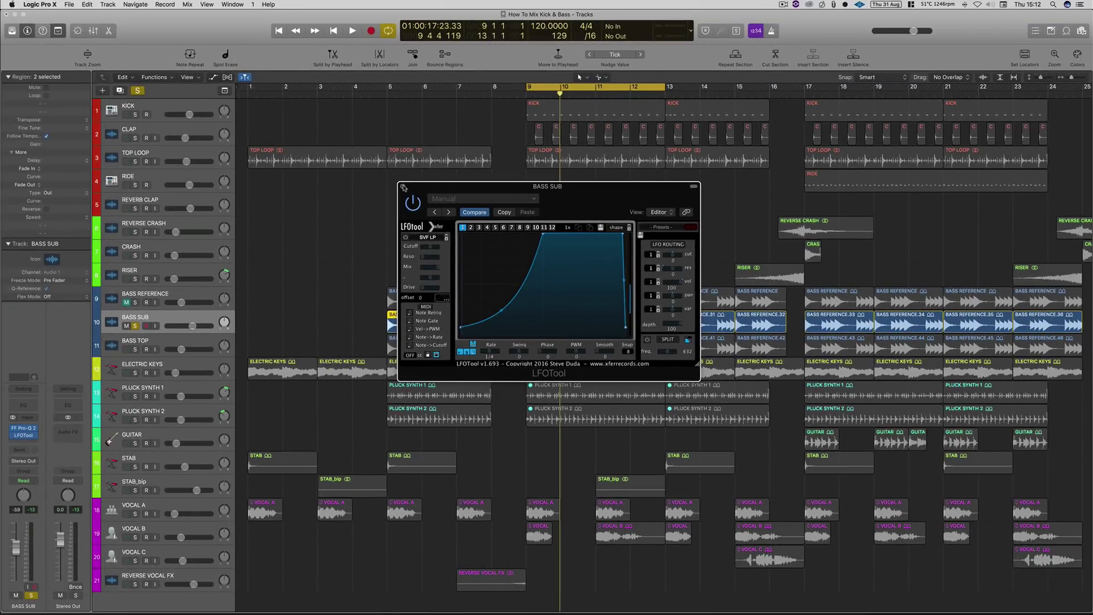
Close LFOTool, then select and solo BASS TOP and audition it briefly.
click(404, 188)
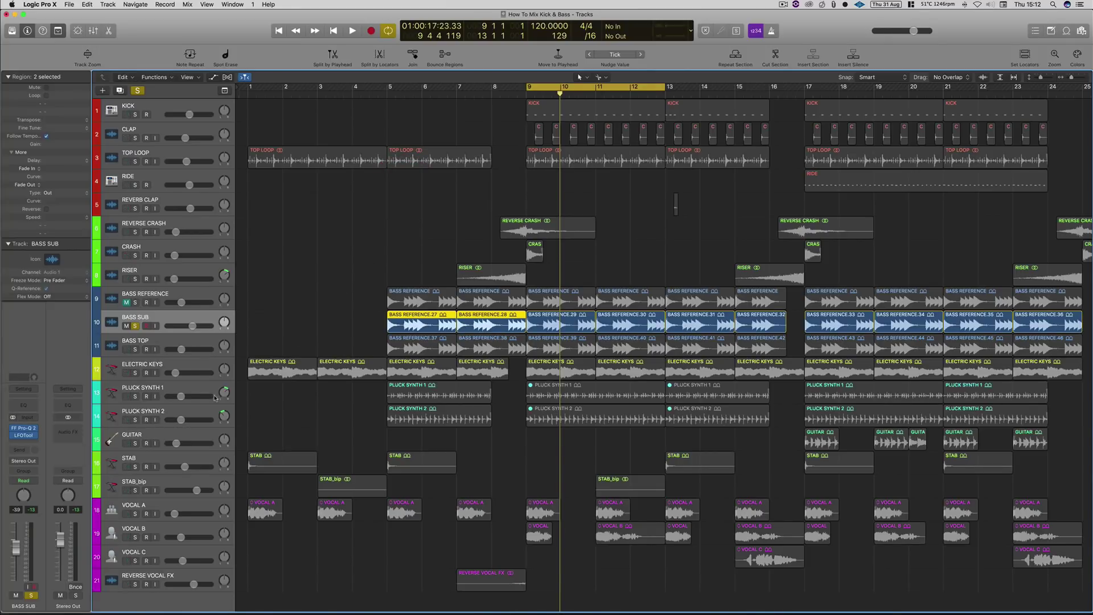
click(171, 342)
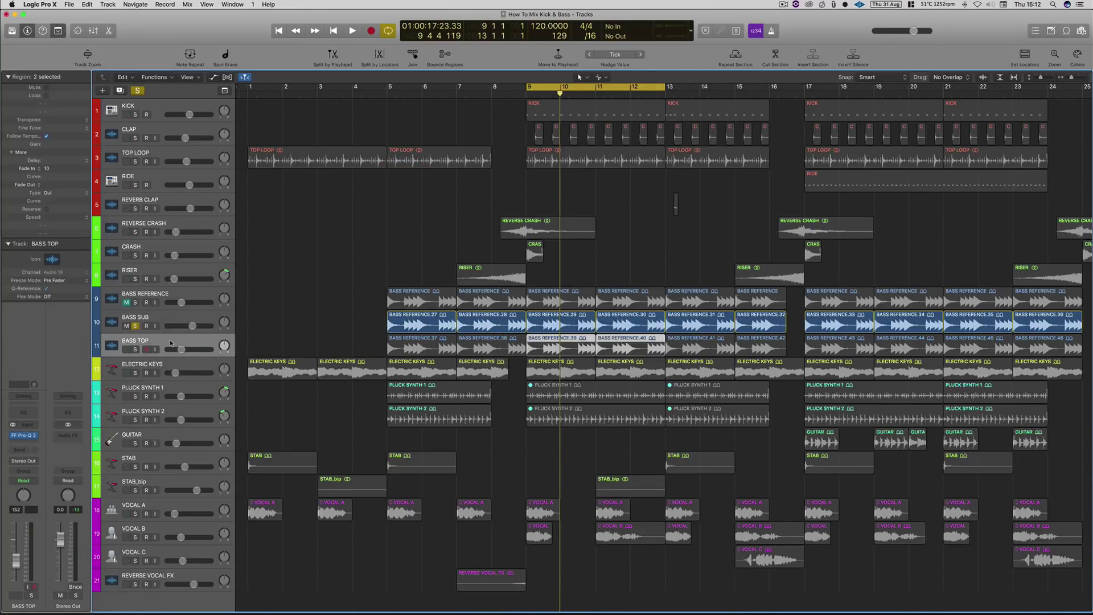
click(135, 349)
key(space)
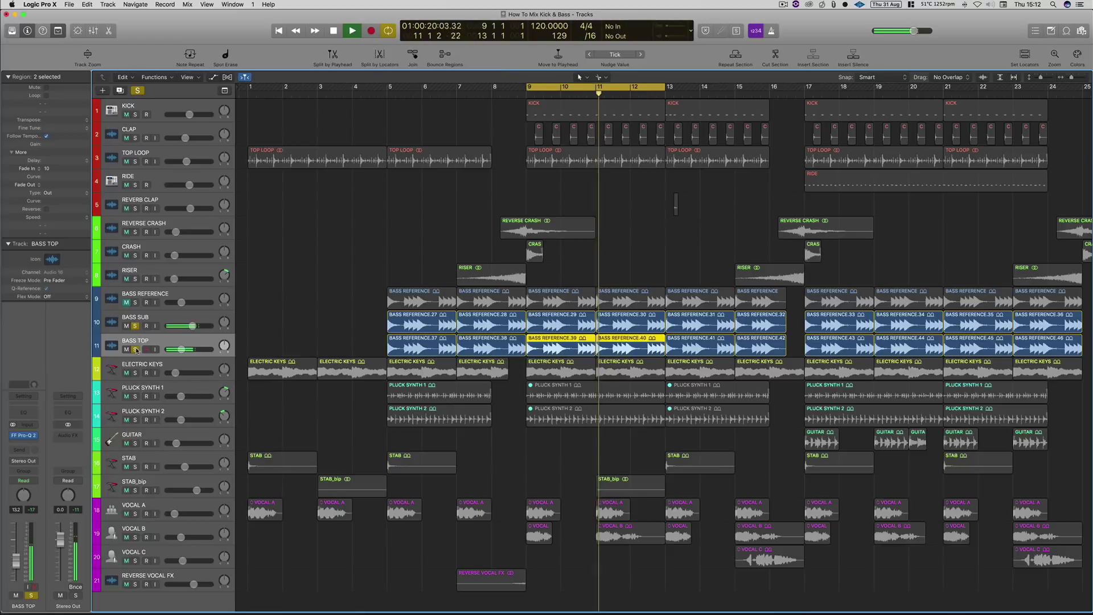
key(space)
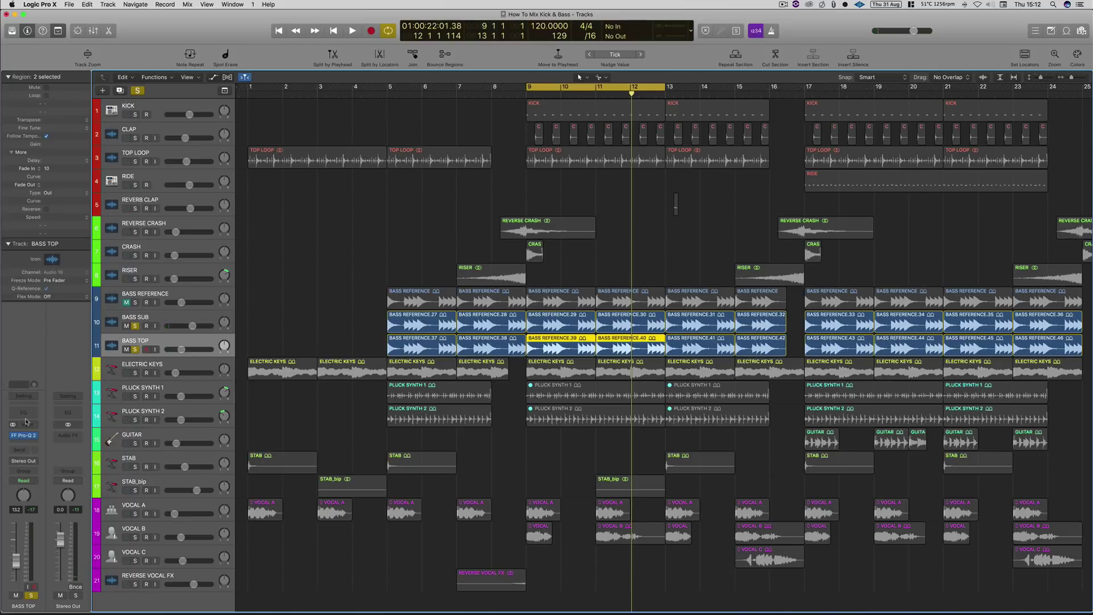
Add a +2.25 dB bell boost near 2549 Hz in BASS TOP's Pro-Q 2, checking it during playback.
click(24, 436)
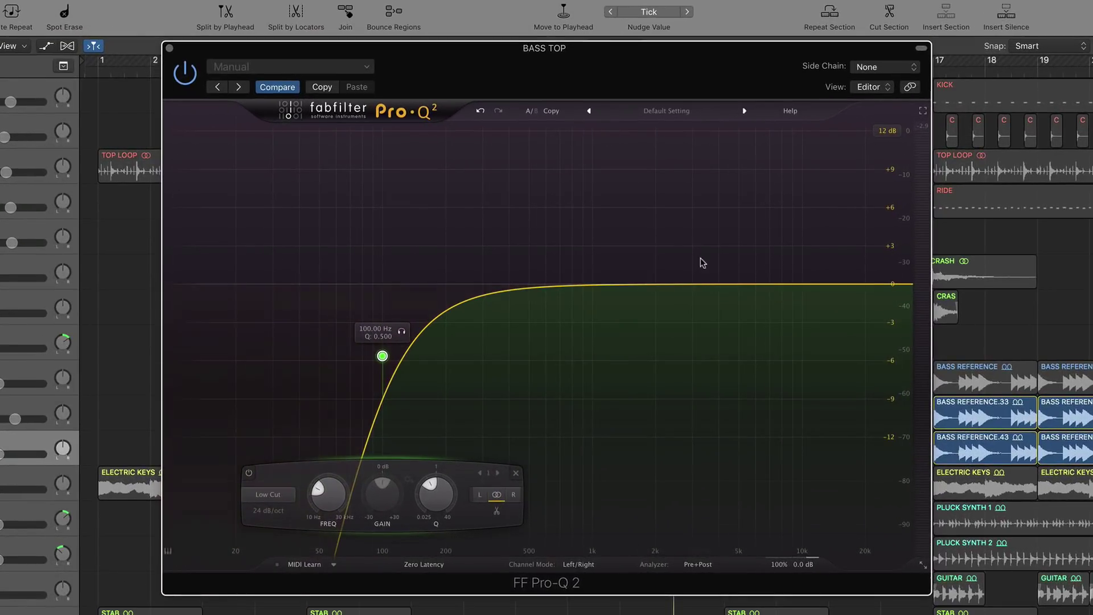
drag(709, 284, 675, 254)
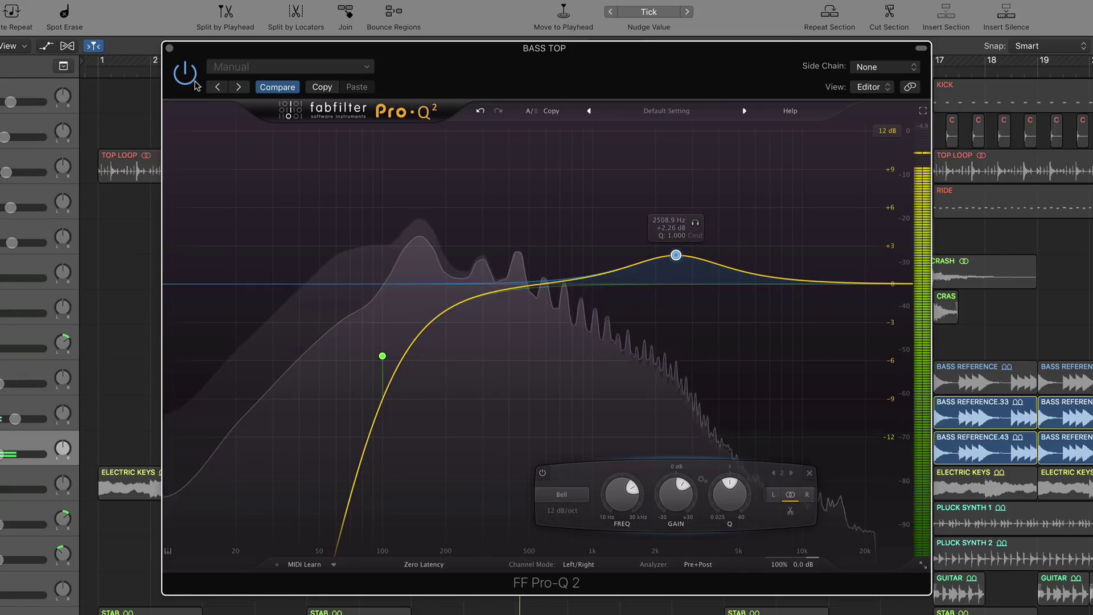
key(space)
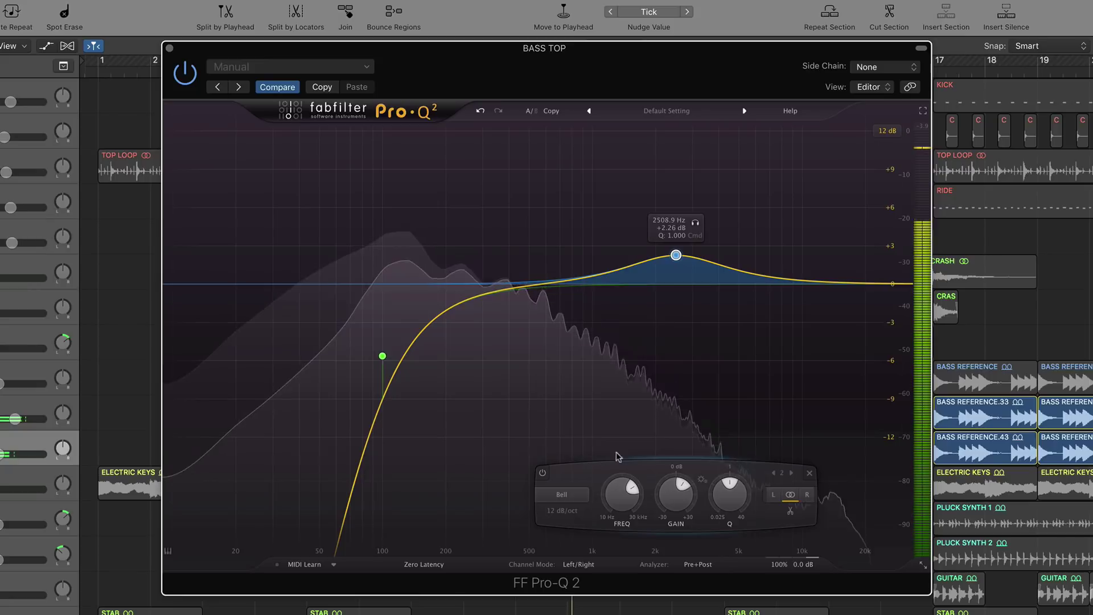
mouse_move(676, 255)
mouse_down()
mouse_move(677, 284)
mouse_move(678, 255)
mouse_up()
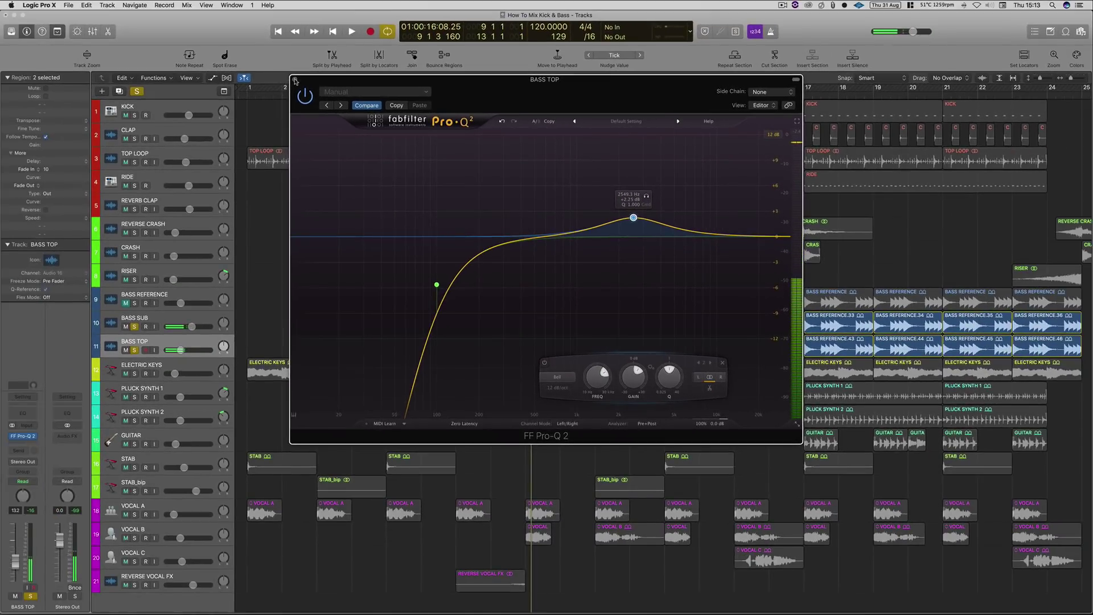
Close BASS TOP's equaliser, clear all solos, and play the full mix.
click(295, 81)
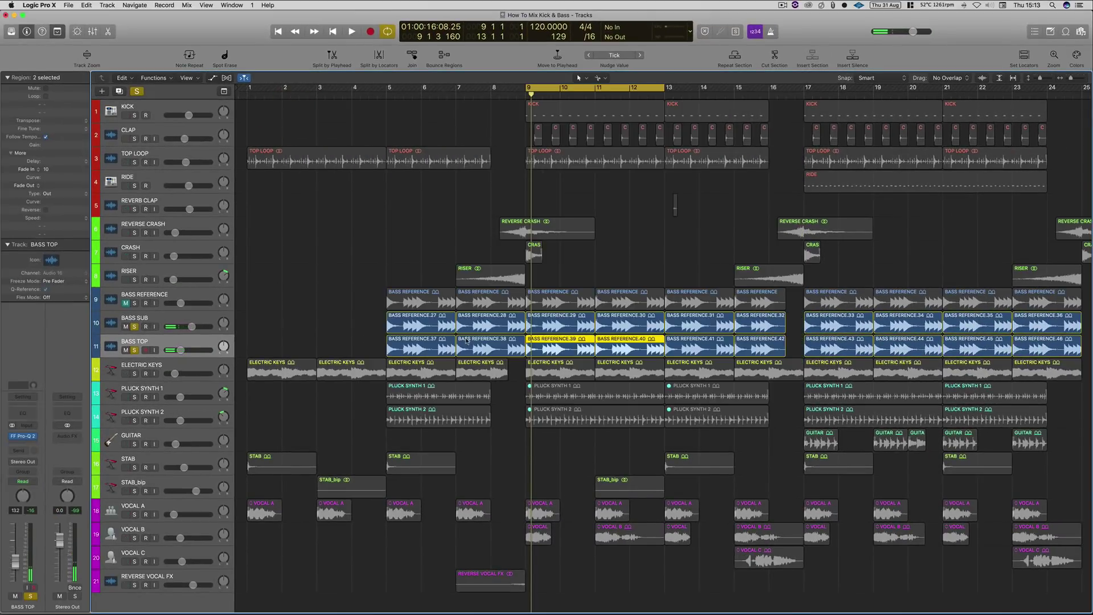
click(136, 92)
key(space)
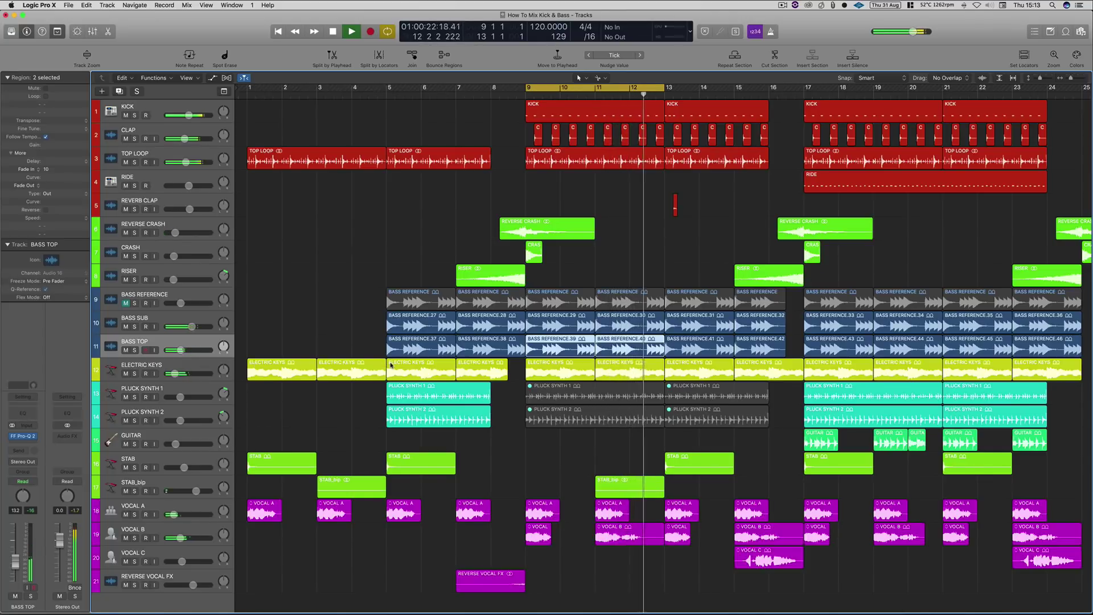
key(space)
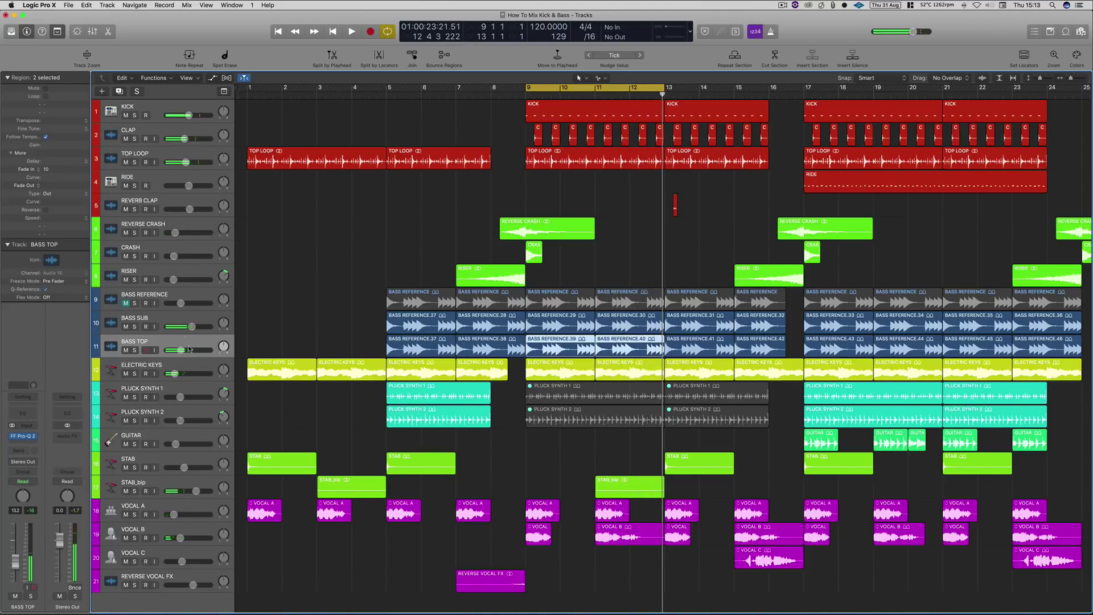
Balance BASS TOP against BASS SUB while listening, settling BASS TOP's volume at about -5.6 dB.
click(167, 320)
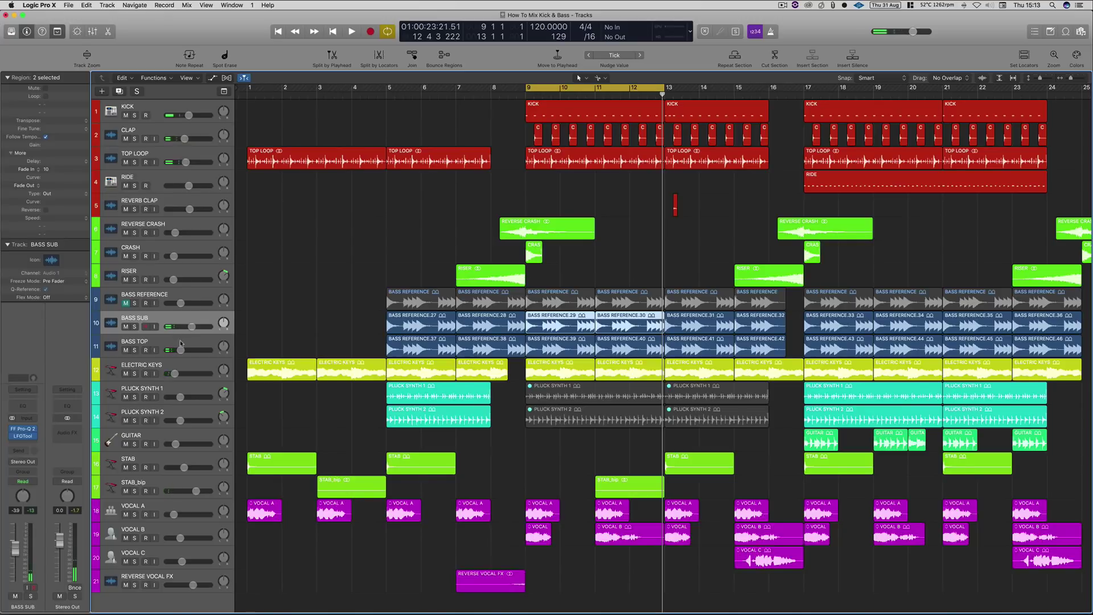
click(181, 342)
mouse_move(180, 350)
mouse_down()
mouse_move(197, 350)
mouse_move(195, 323)
mouse_move(188, 350)
mouse_move(186, 325)
mouse_move(174, 345)
mouse_up()
shift+click(162, 317)
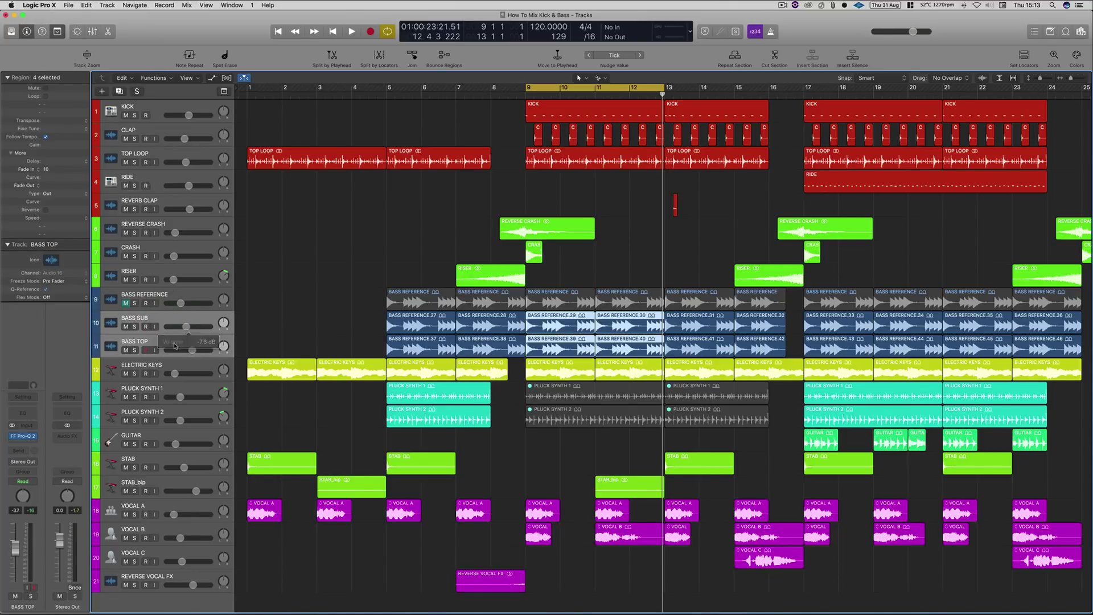
click(171, 343)
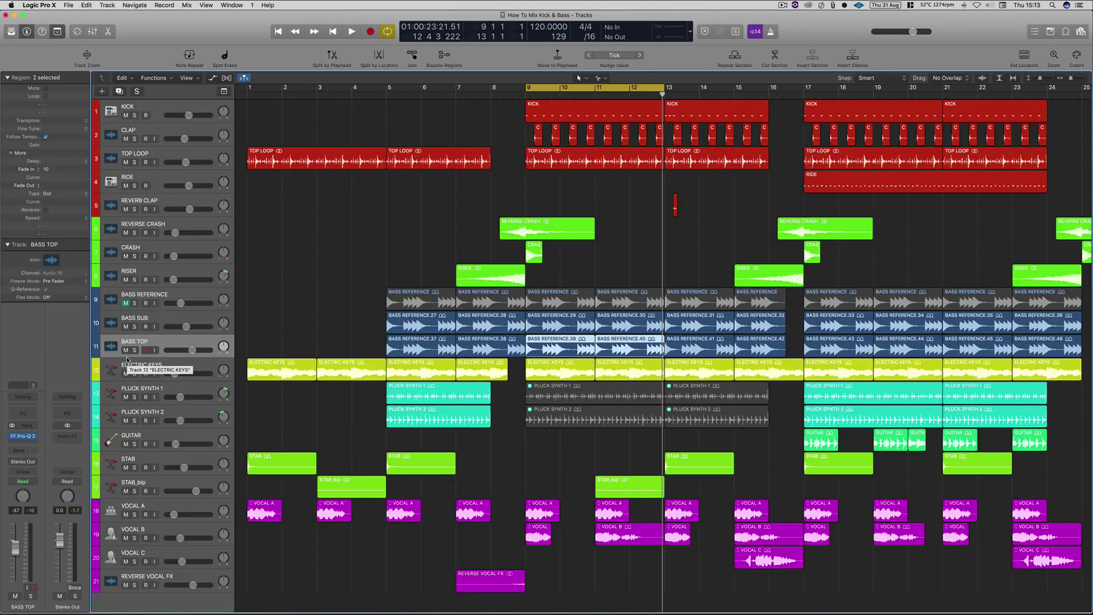
click(157, 322)
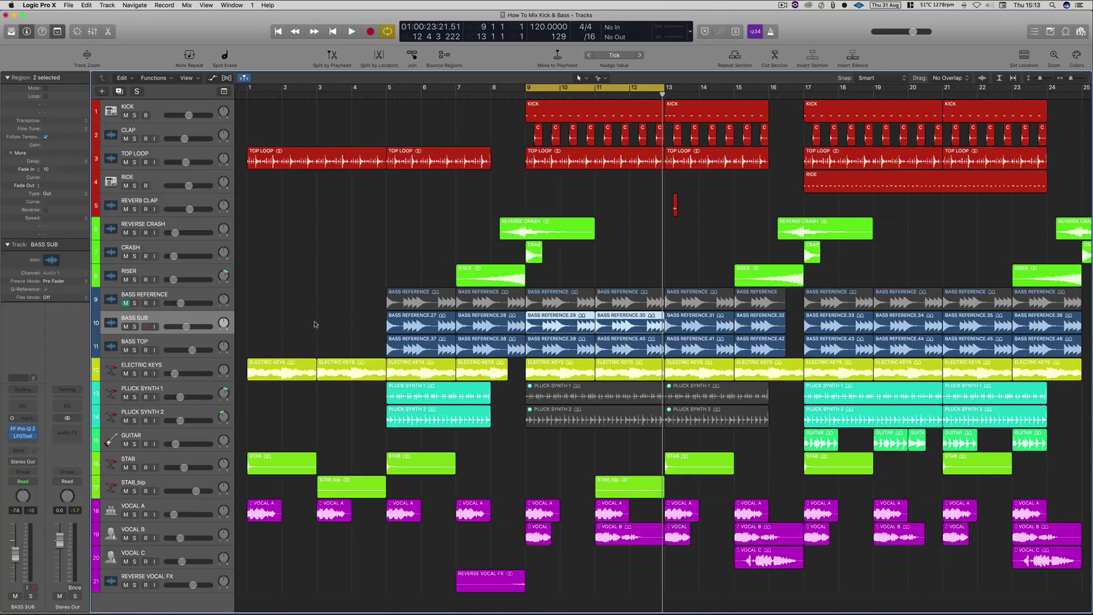
key(space)
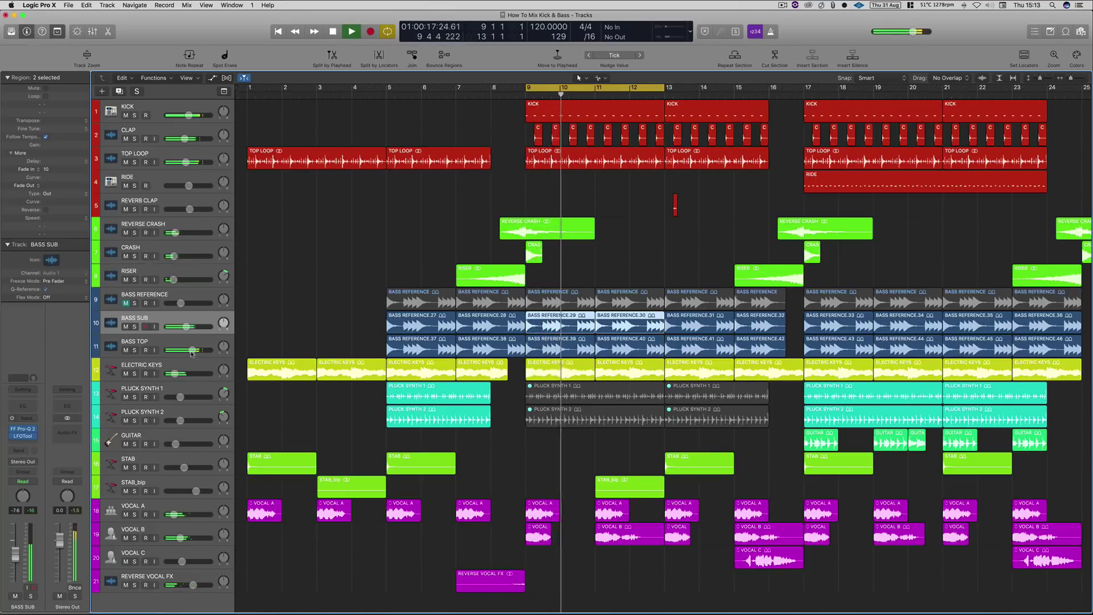
drag(192, 343, 185, 350)
Mute BASS SUB and BASS TOP, unmute BASS REFERENCE, and play the mix for comparison.
key(space)
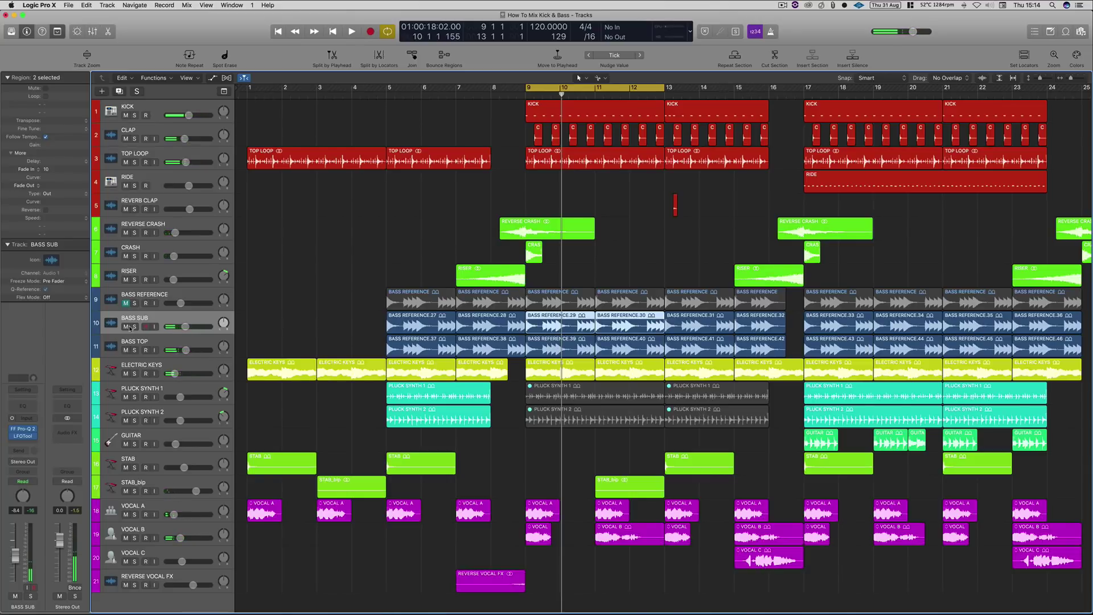
shift+click(153, 344)
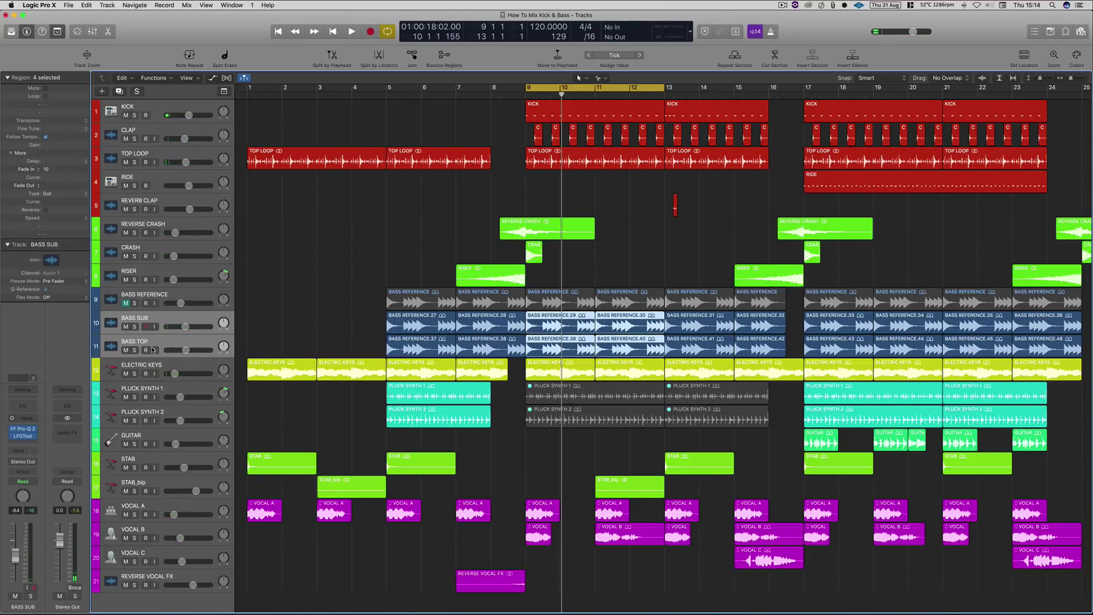
click(126, 350)
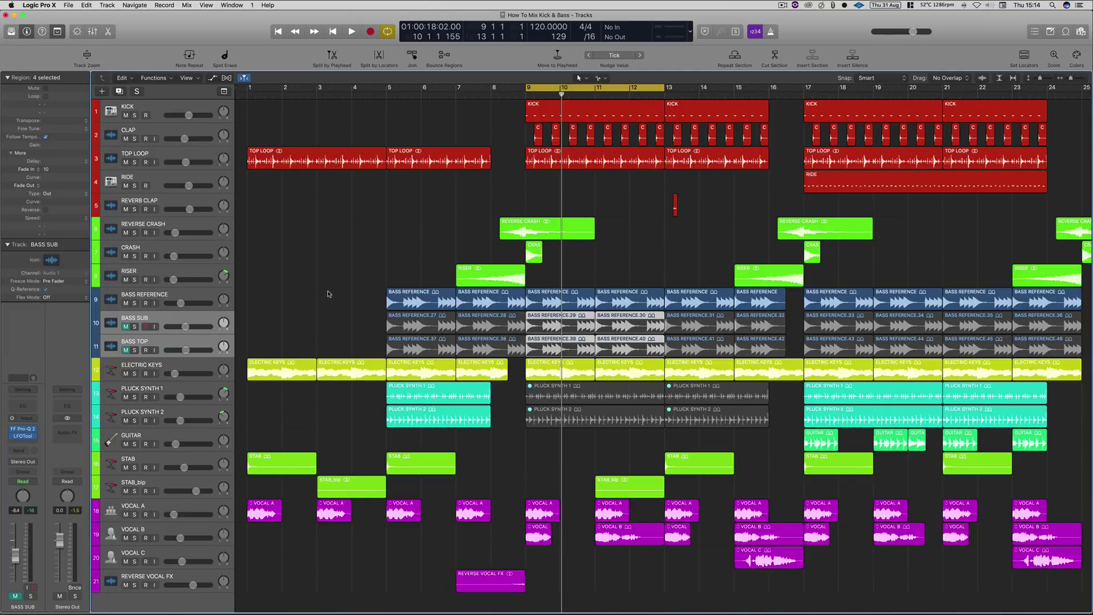
key(space)
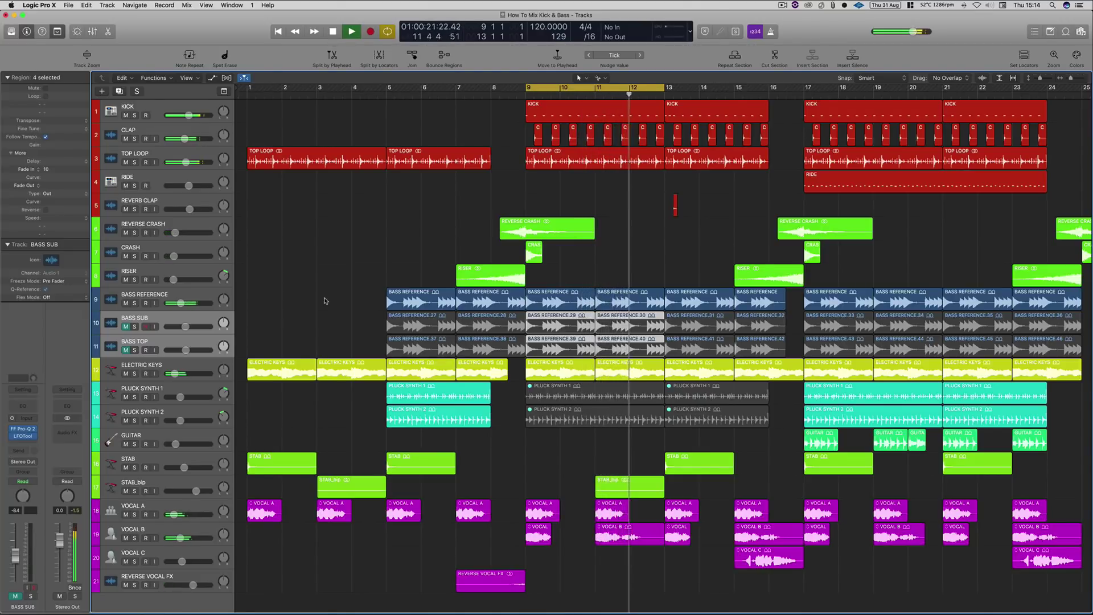
key(space)
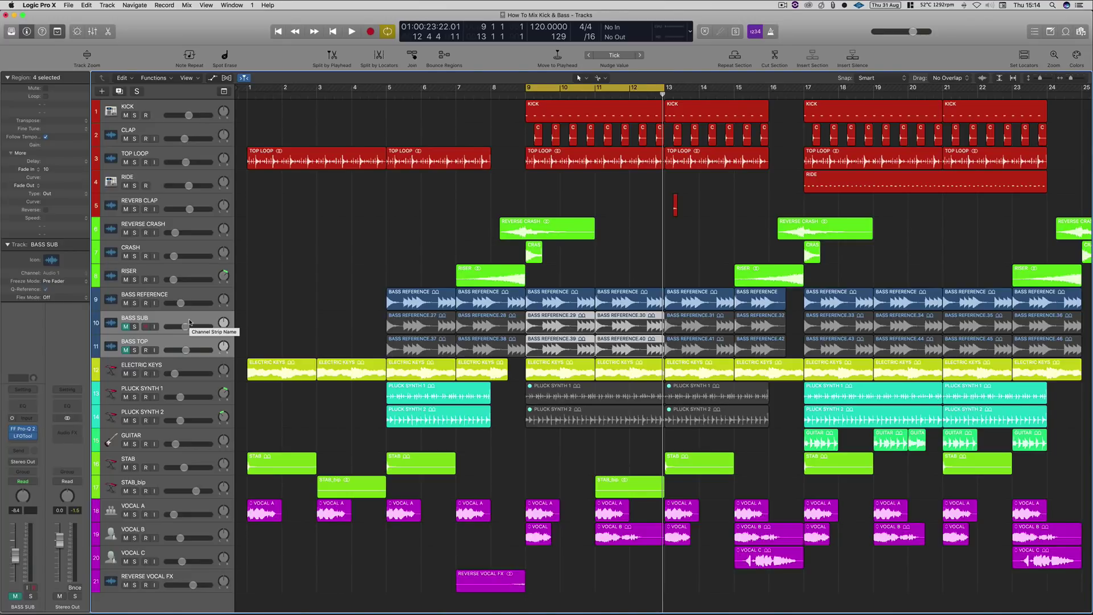
click(169, 321)
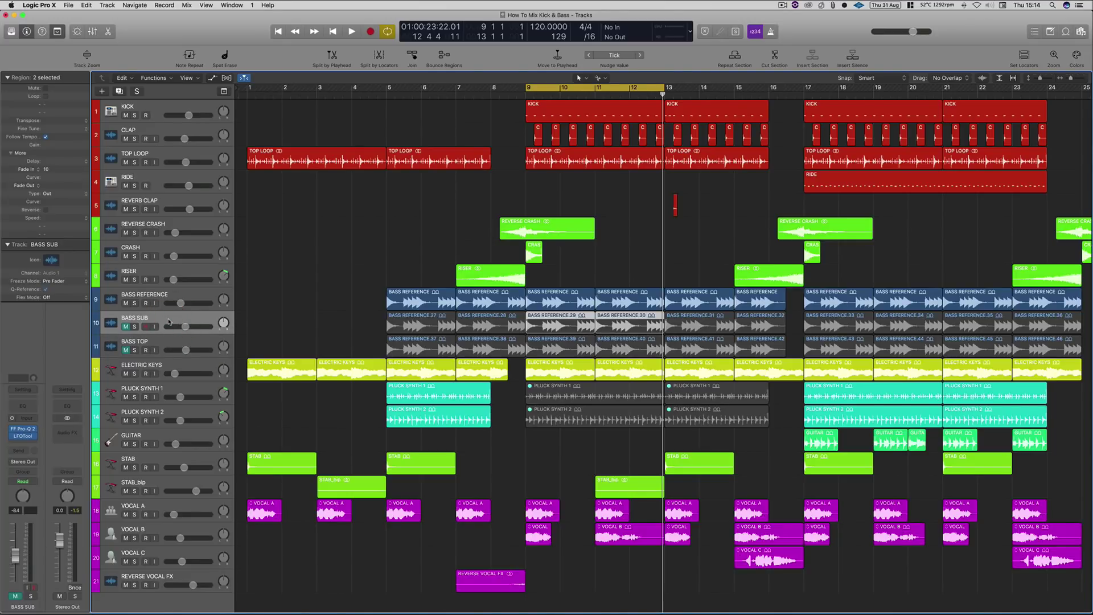